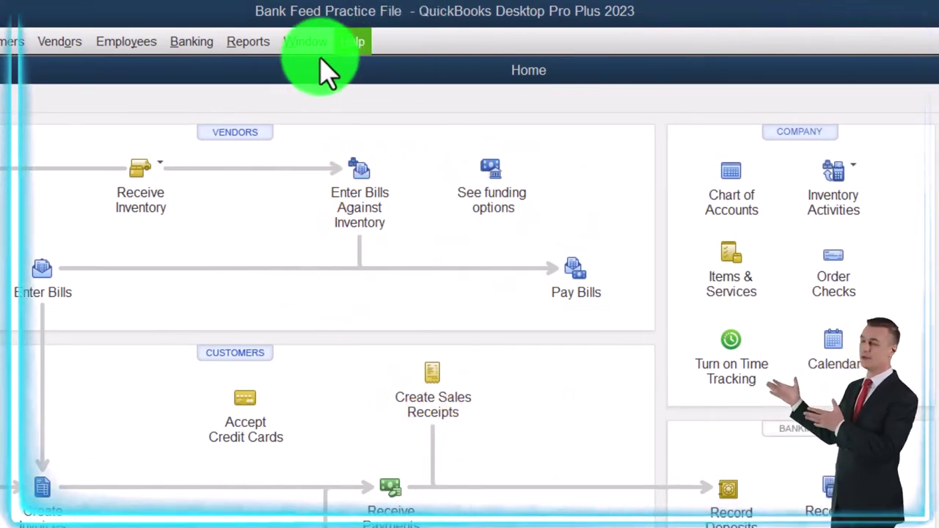
click(101, 42)
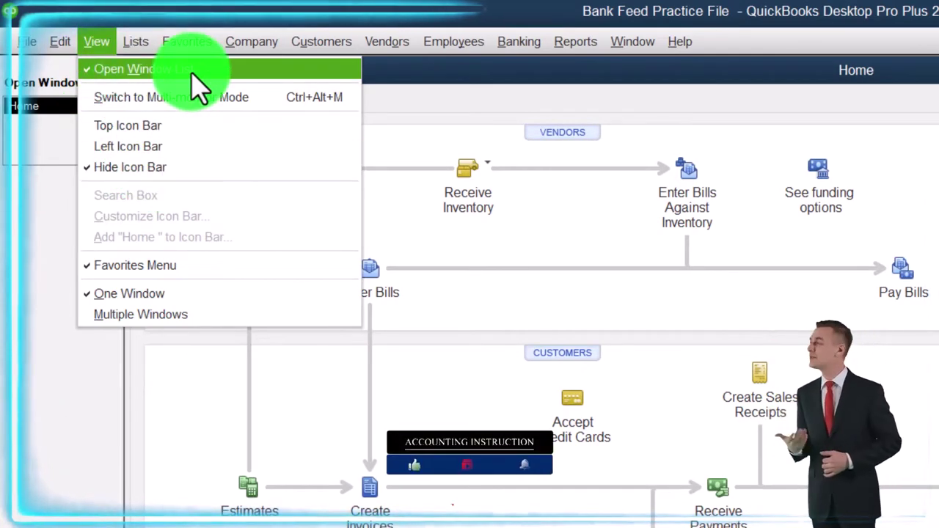
click(66, 213)
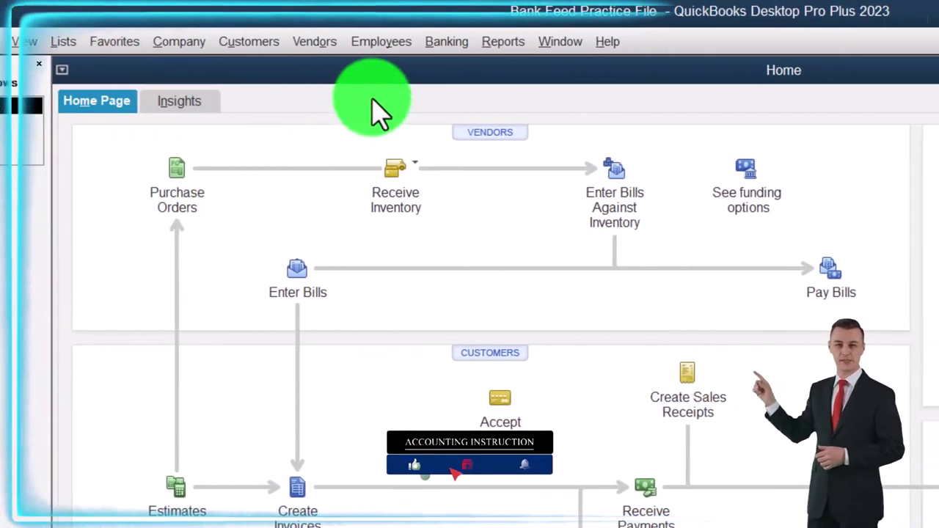
- Open the Profit & Loss Standard report and set its date range to 01/01/2022 through 12/31/2022
click(559, 43)
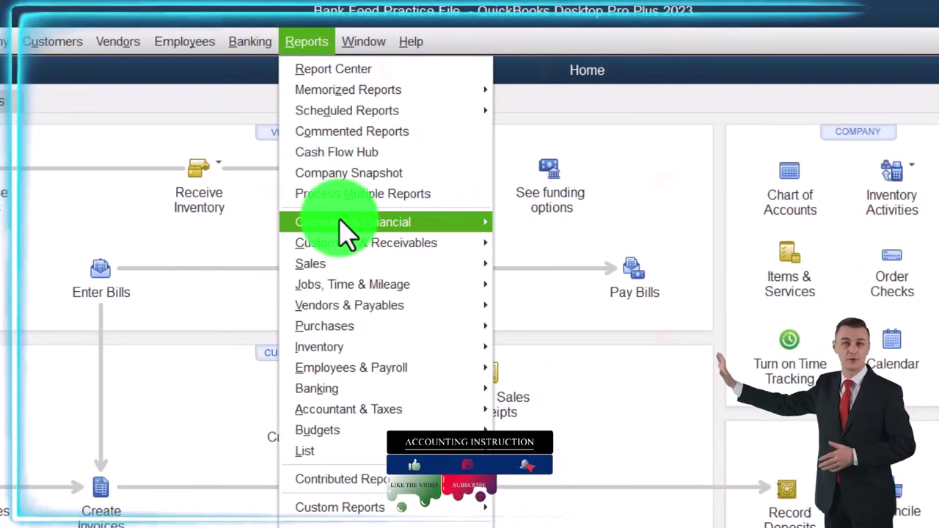
mouse_move(349, 221)
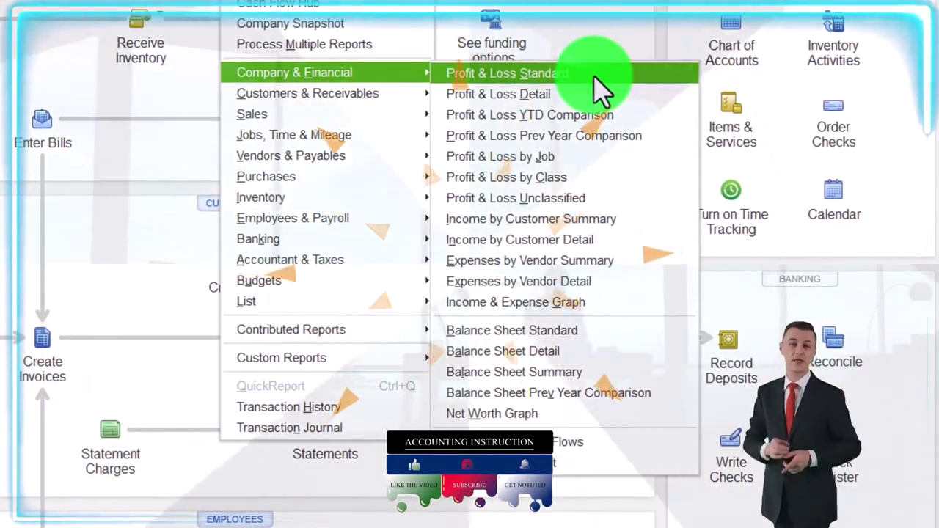
click(587, 130)
key(Tab)
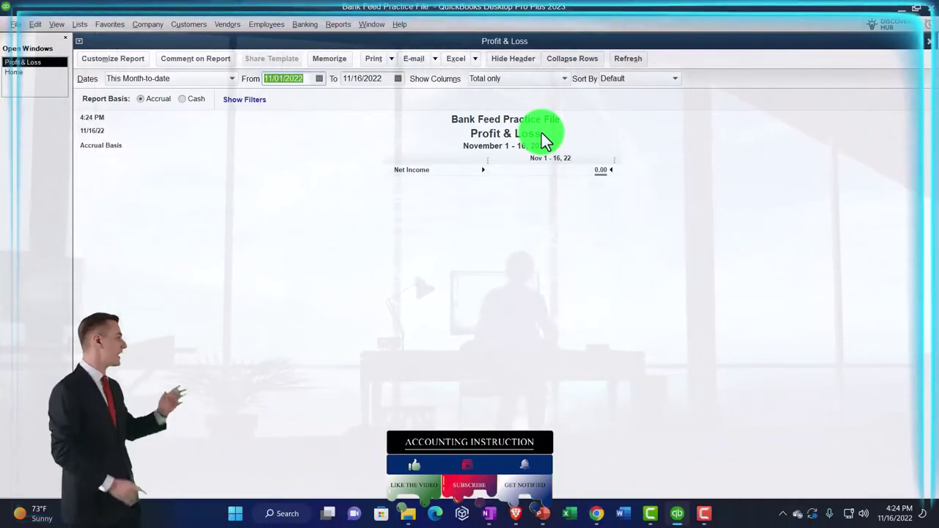
text(01/01/2022)
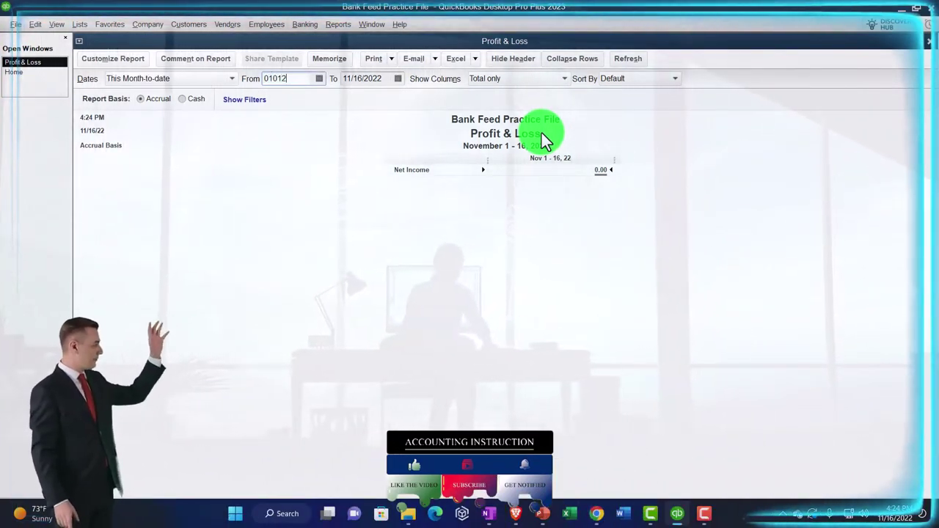
key(Tab)
text(12/31/2022)
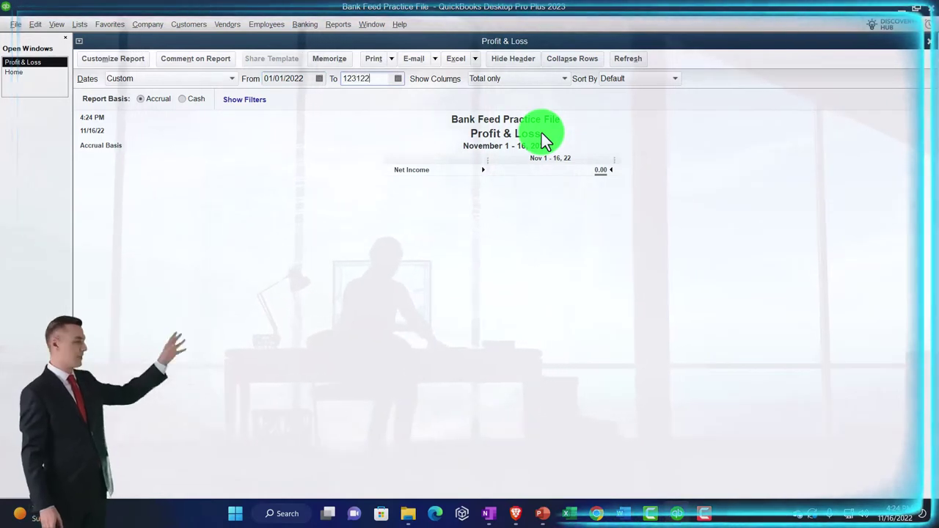
key(Tab)
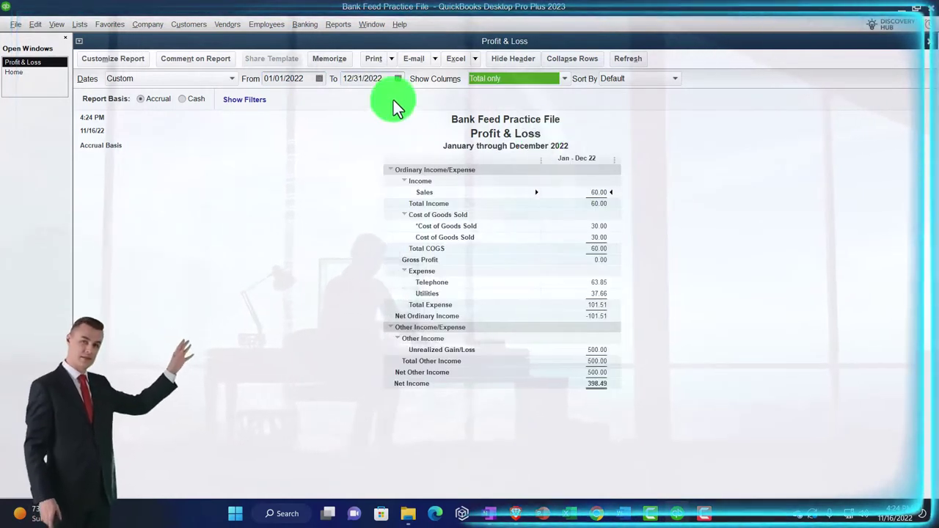
- Set the Profit & Loss report's column label font size to 14 and apply the change to all related fonts
click(142, 62)
click(341, 100)
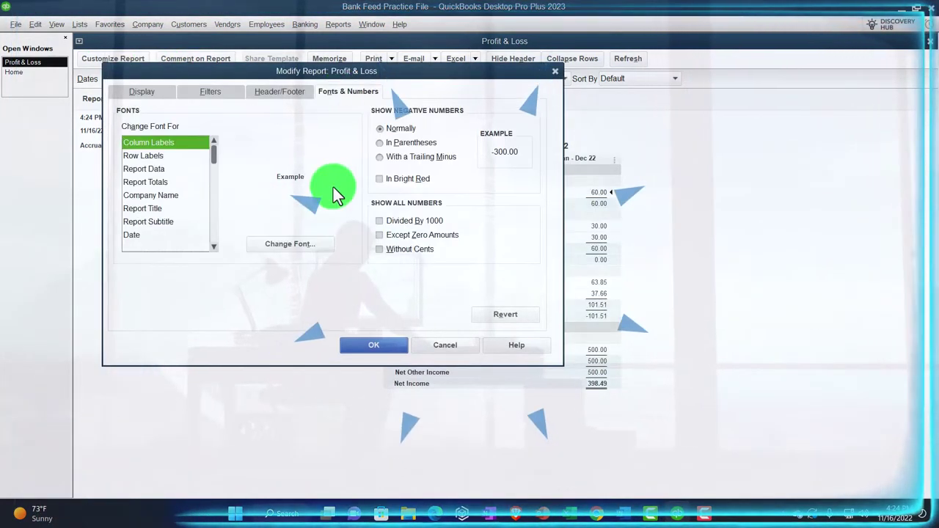
click(331, 245)
click(317, 210)
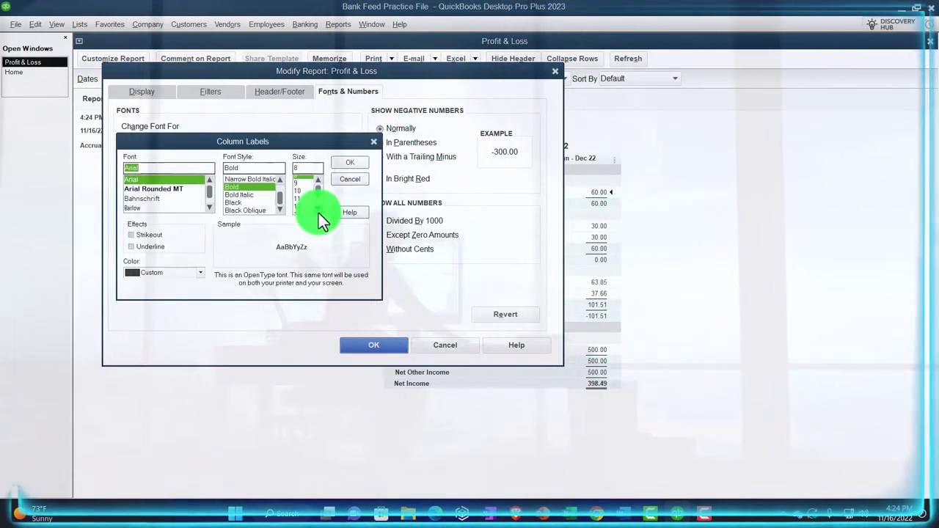
click(303, 211)
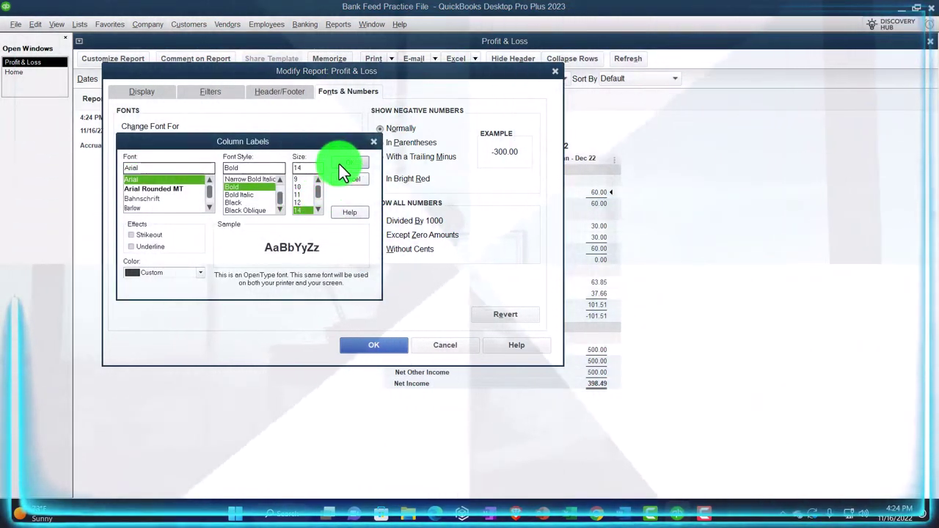
click(340, 164)
click(424, 156)
click(387, 345)
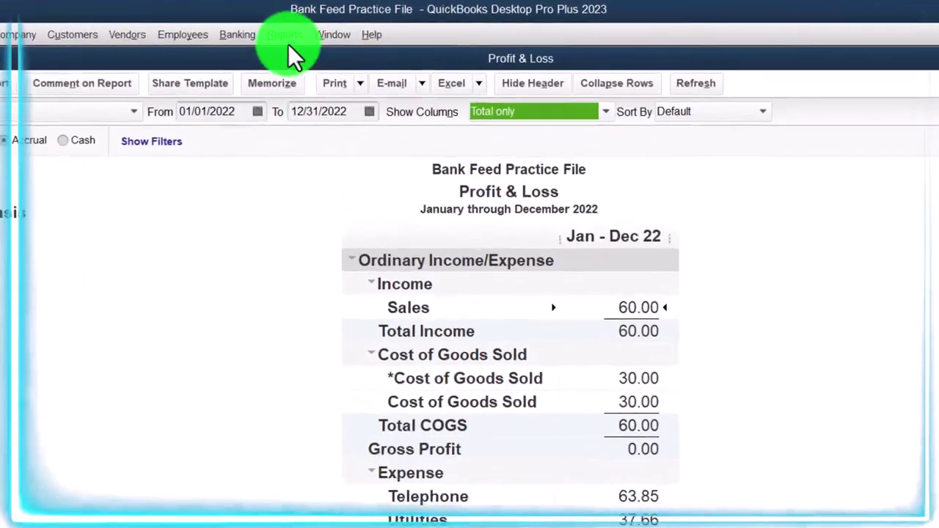
- Open the Balance Sheet Standard report from the company and financial reports
click(285, 36)
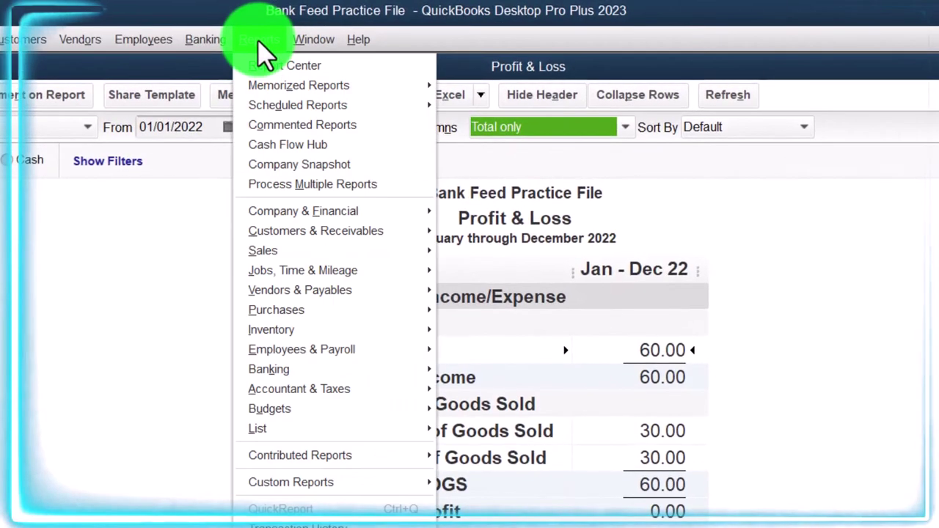
mouse_move(411, 212)
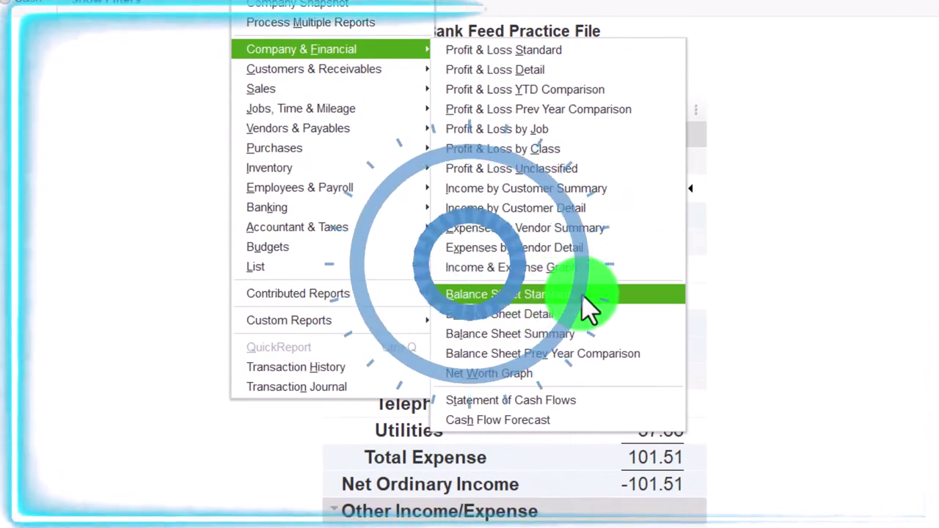
click(584, 297)
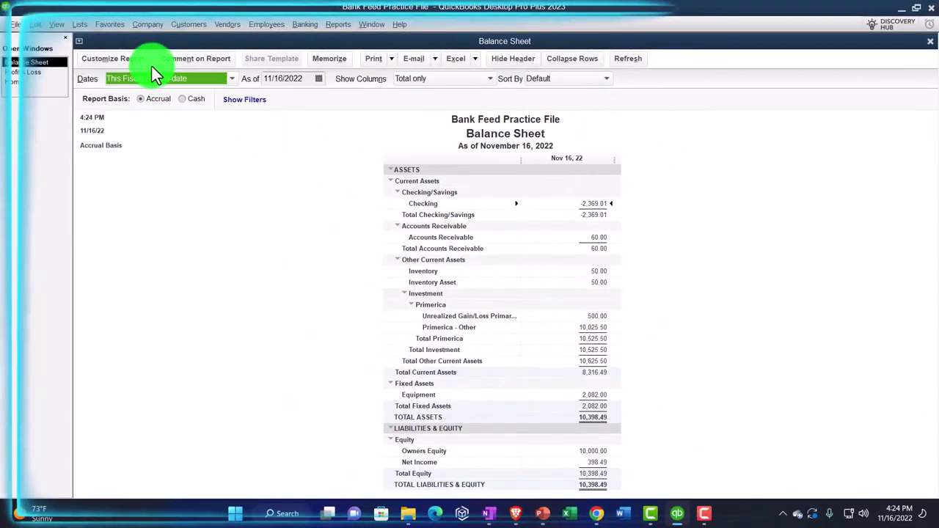
- Customize the Balance Sheet's date range to run from 01/01/2022 to 12/31/2022
click(138, 59)
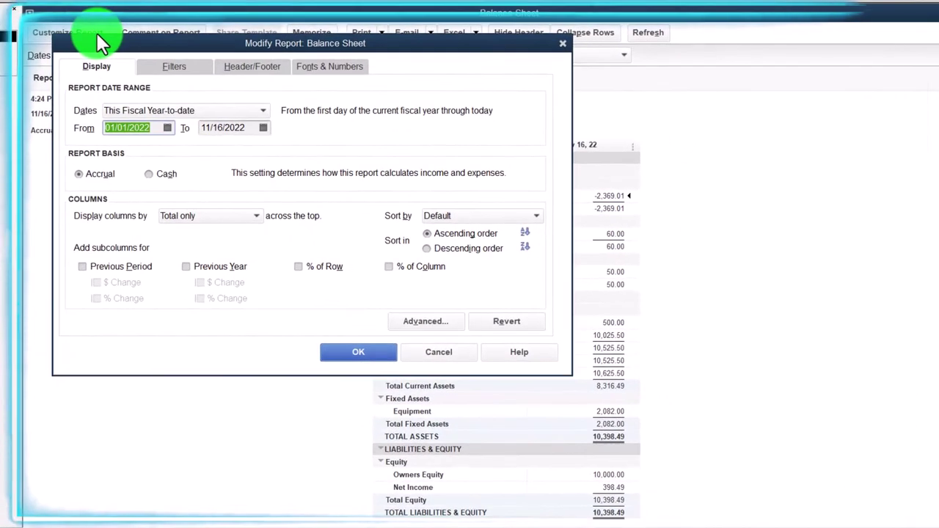
text(01/01/2022)
key(Tab)
text(1)
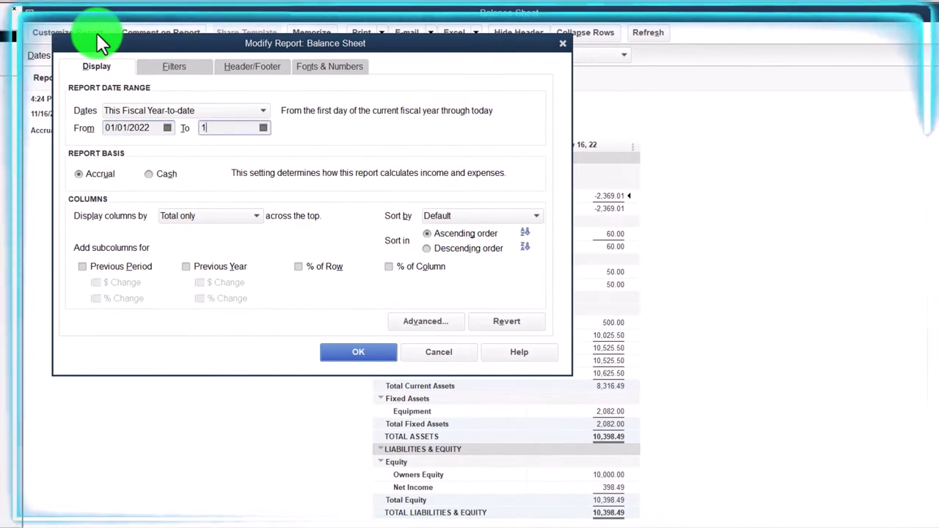
text(2/31/2022)
key(Tab)
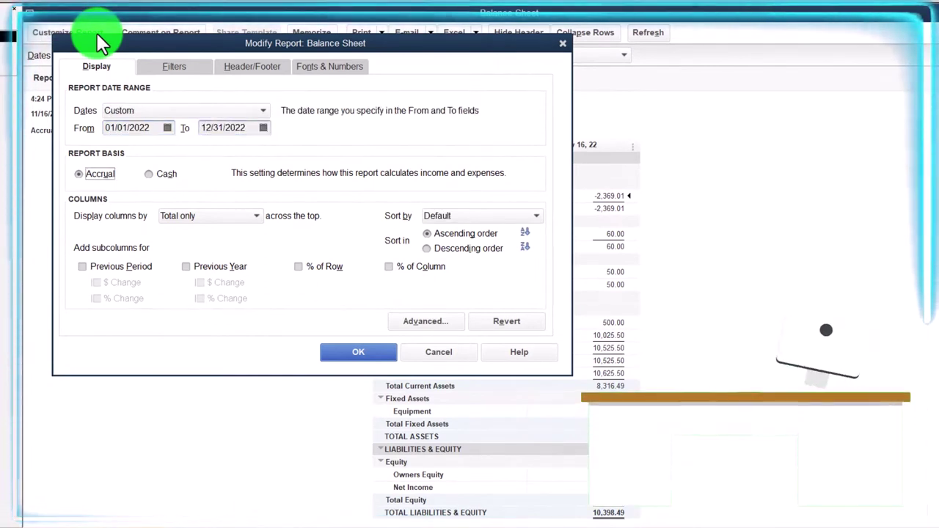
- Enlarge the Balance Sheet's column label font, extend the change to all related fonts, and apply the report modifications
click(303, 65)
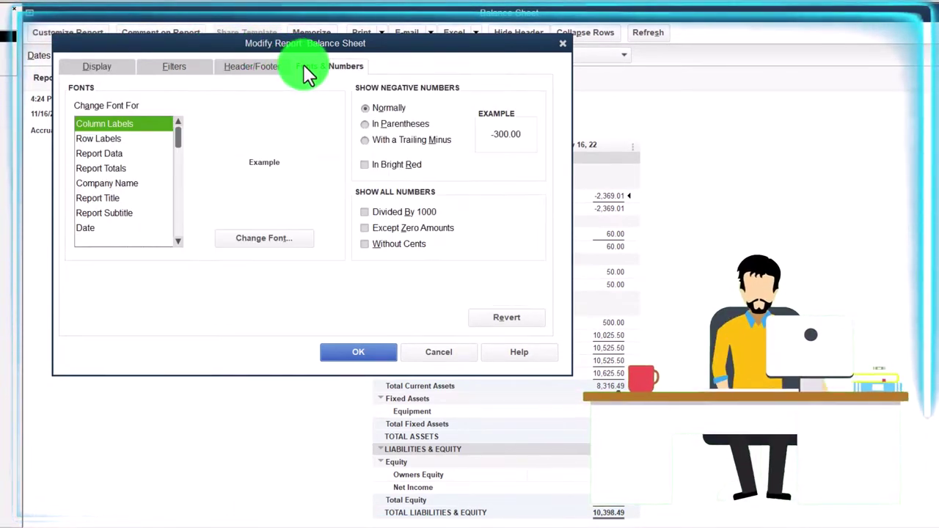
click(306, 241)
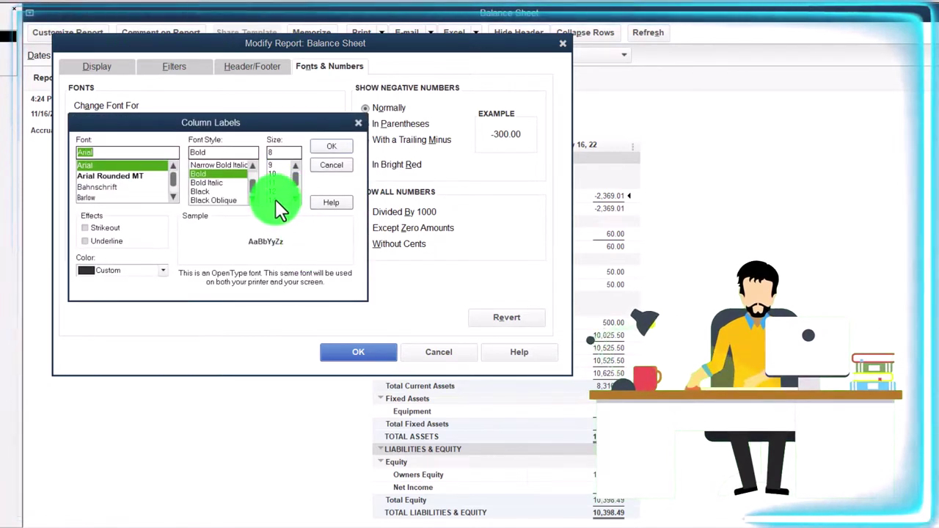
click(323, 147)
click(401, 145)
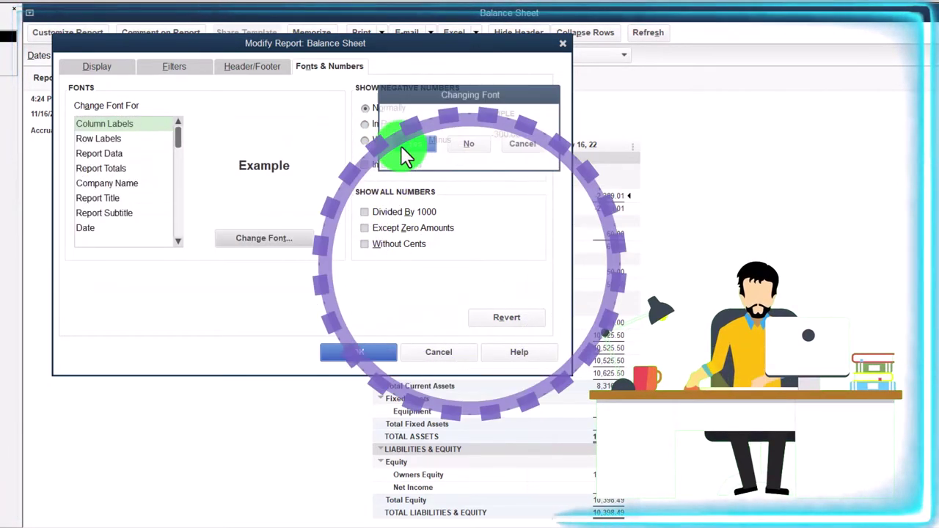
click(374, 350)
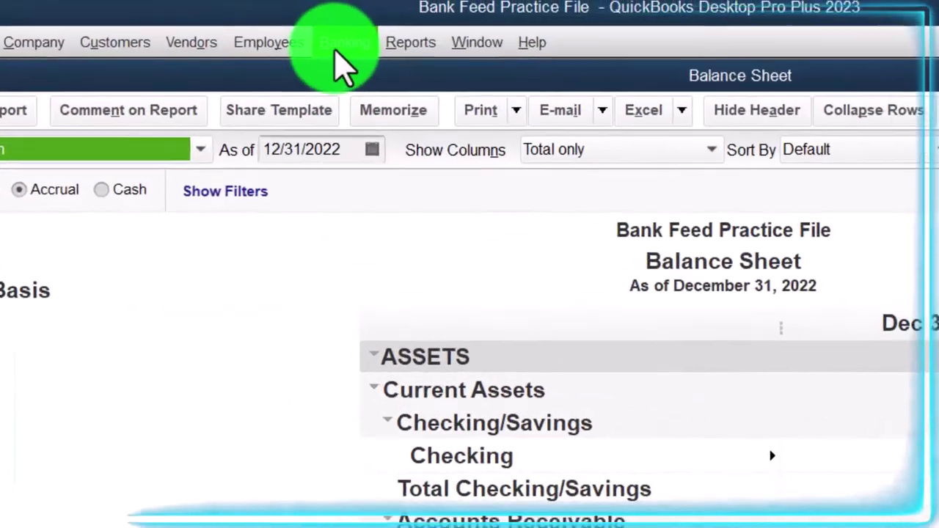
- Open the Bank Feeds Center and sort the checking account's unrecognized transactions by Downloaded as
click(290, 2)
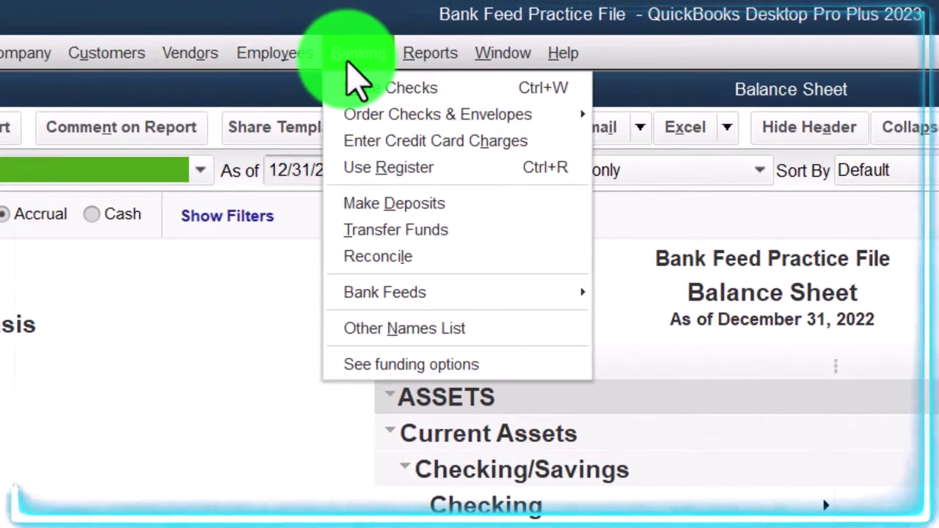
mouse_move(505, 293)
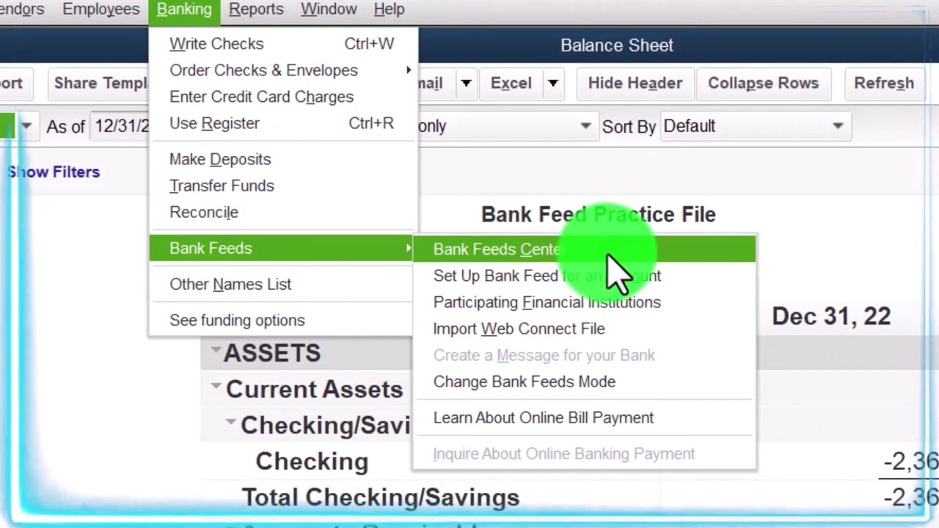
click(604, 261)
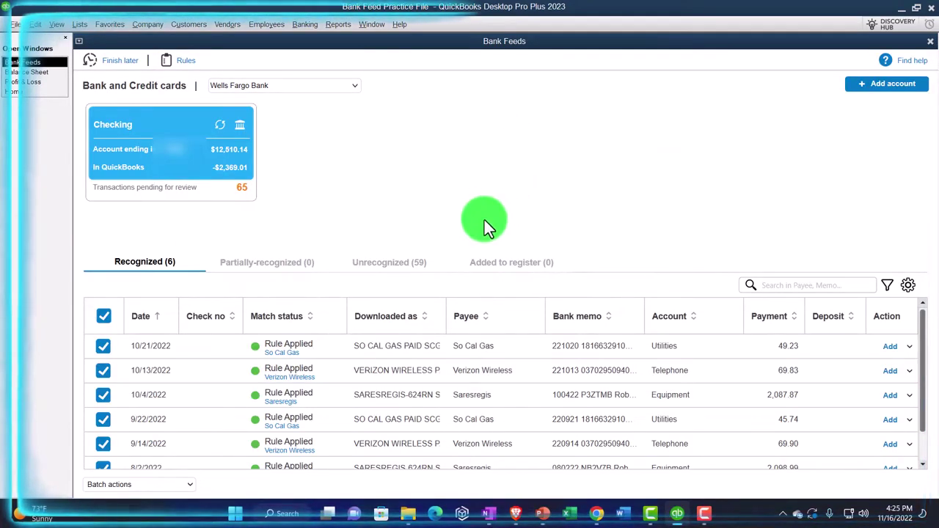
click(394, 270)
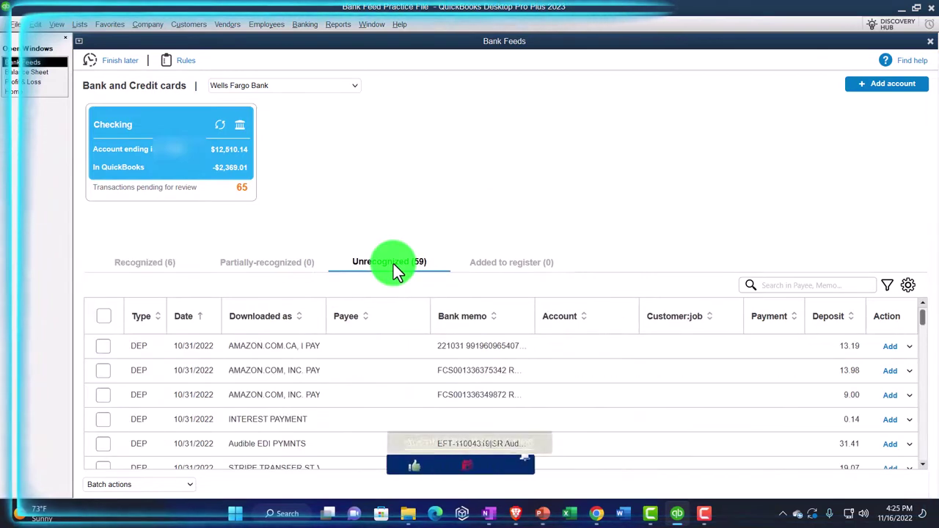
click(268, 323)
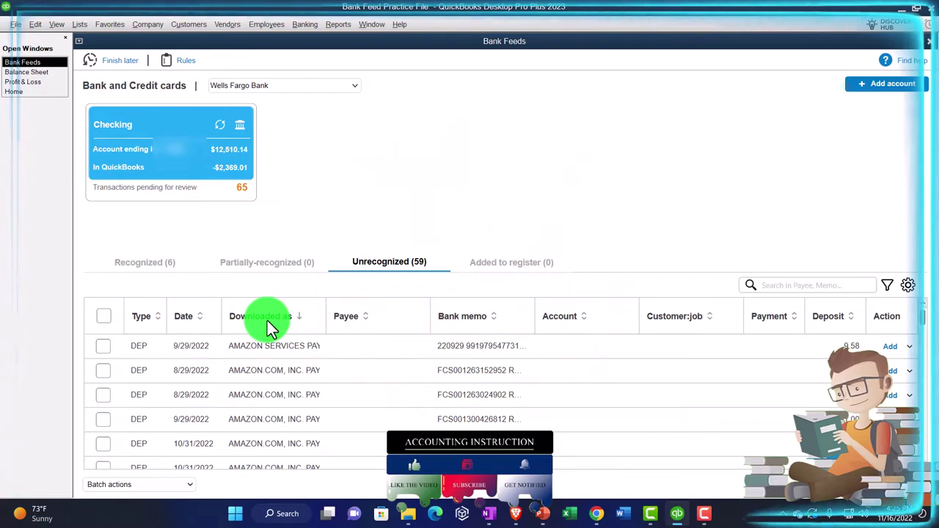
- Review the Balance Sheet's assets and equity alongside the Profit & Loss report's income and expense lines
click(25, 73)
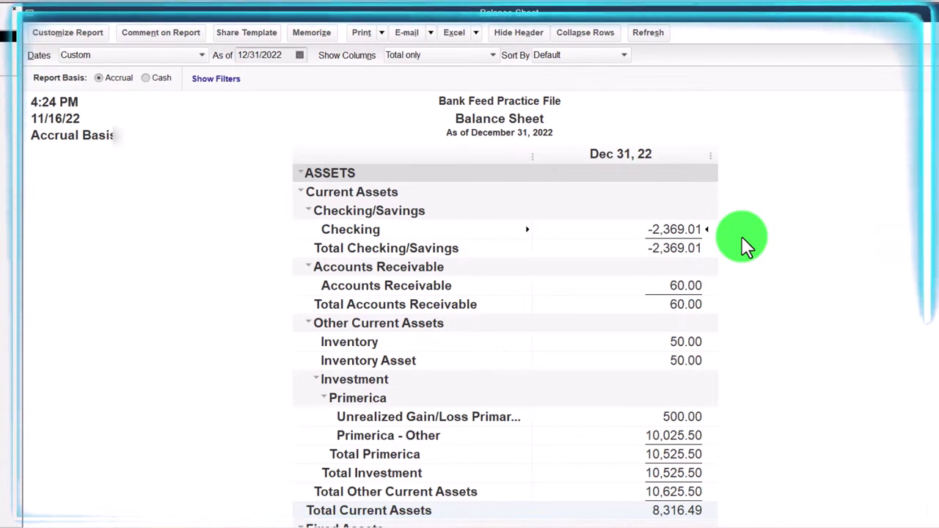
scroll(742, 236, down, 2)
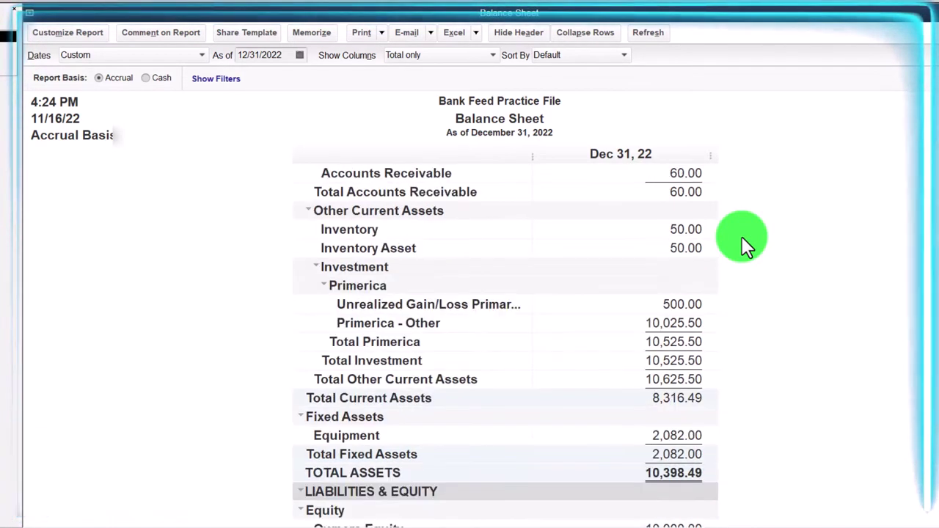
scroll(742, 236, up, 2)
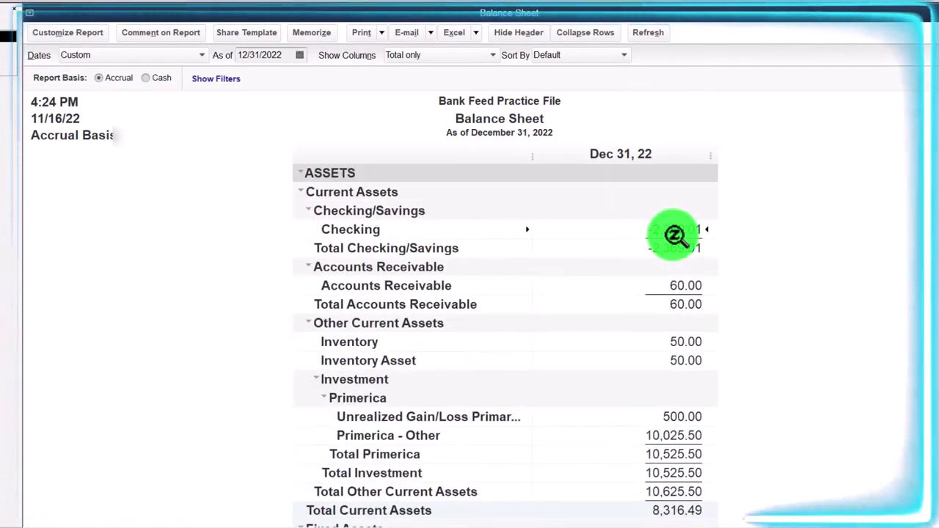
scroll(674, 234, down, 3)
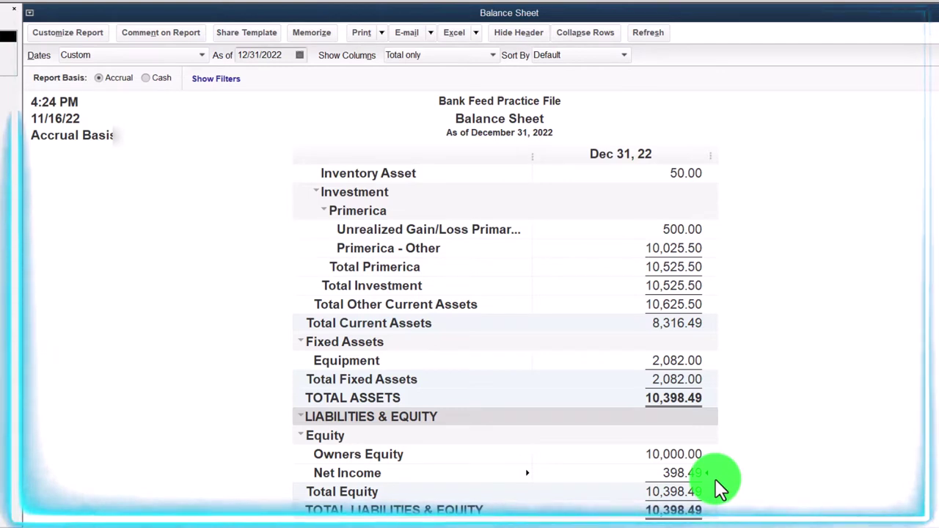
click(217, 356)
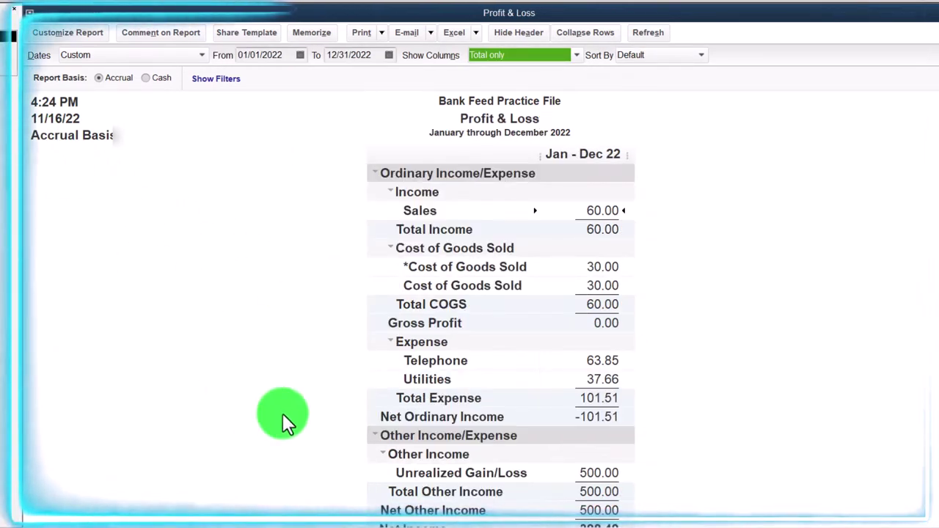
scroll(303, 428, down, 1)
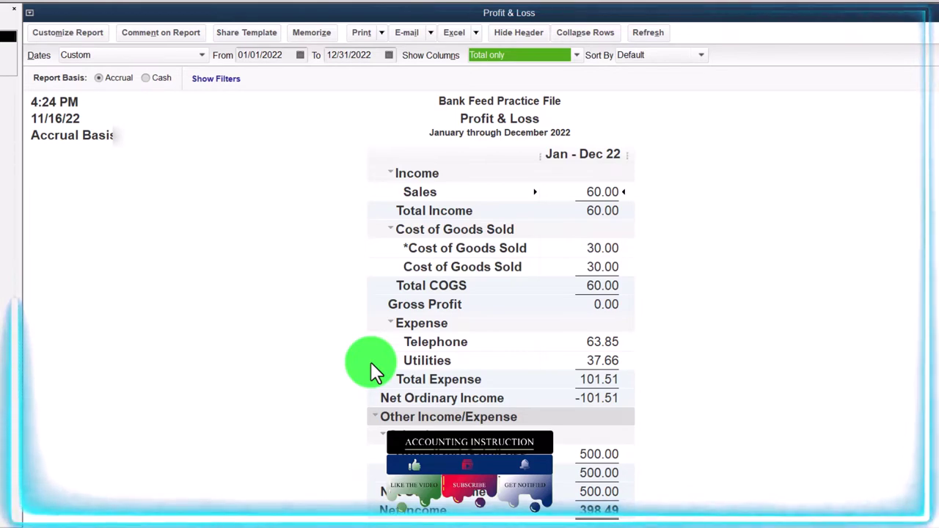
click(10, 63)
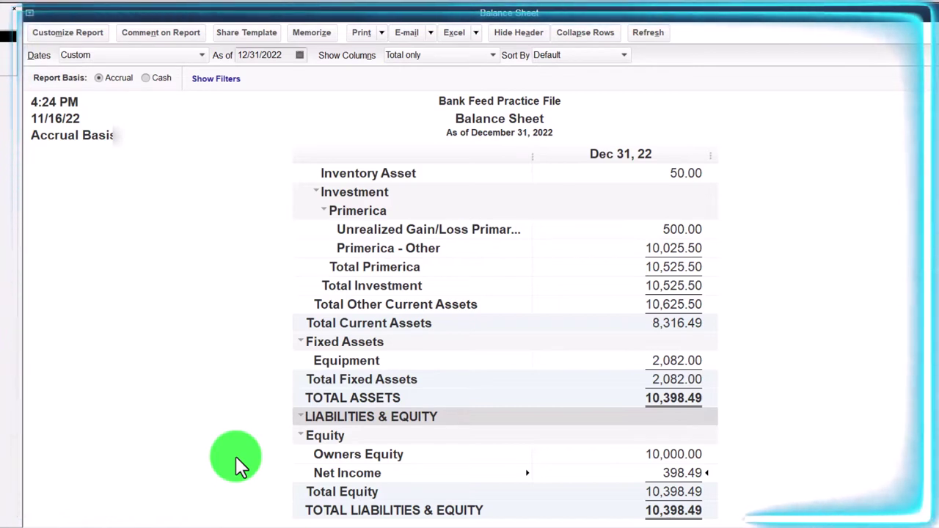
scroll(236, 456, up, 3)
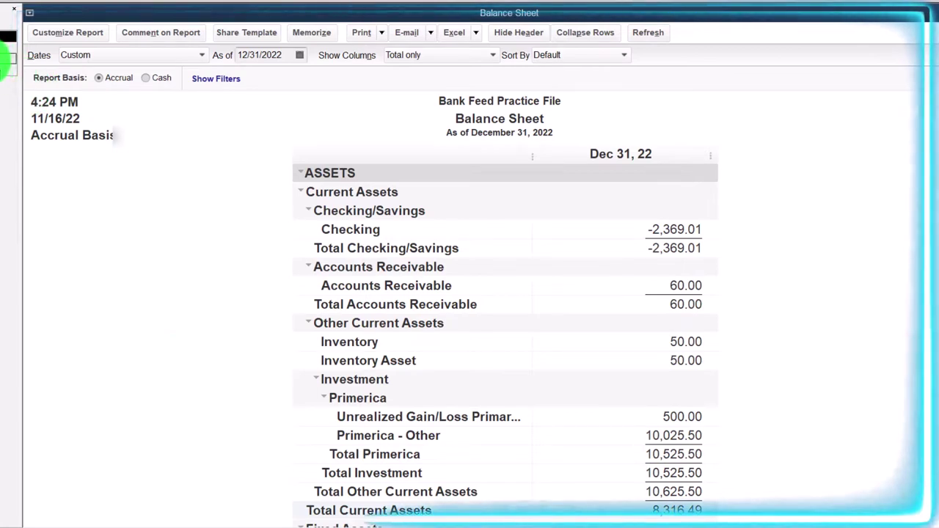
- Return to Bank Feeds and assign the 8/15/2022 unrecognized savings transfer the payee Owner, added as a new name of type Other
click(6, 59)
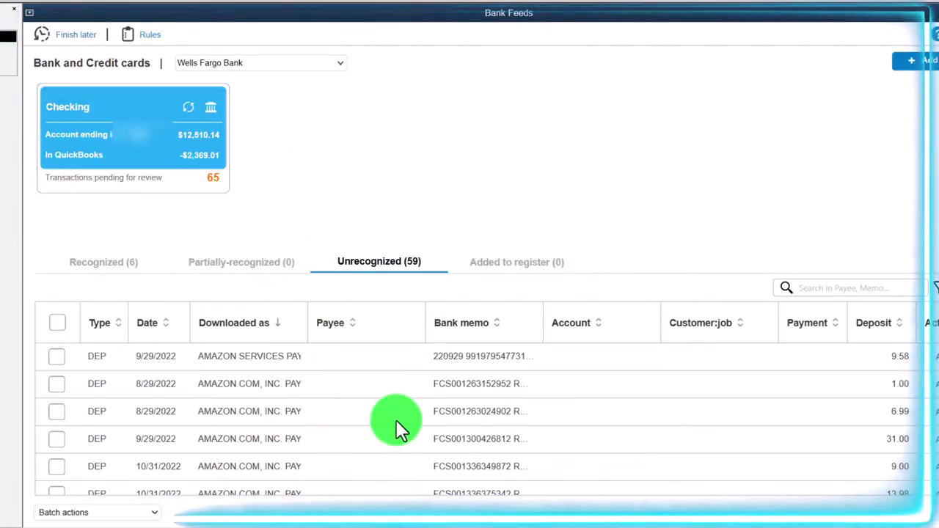
scroll(396, 419, down, 5)
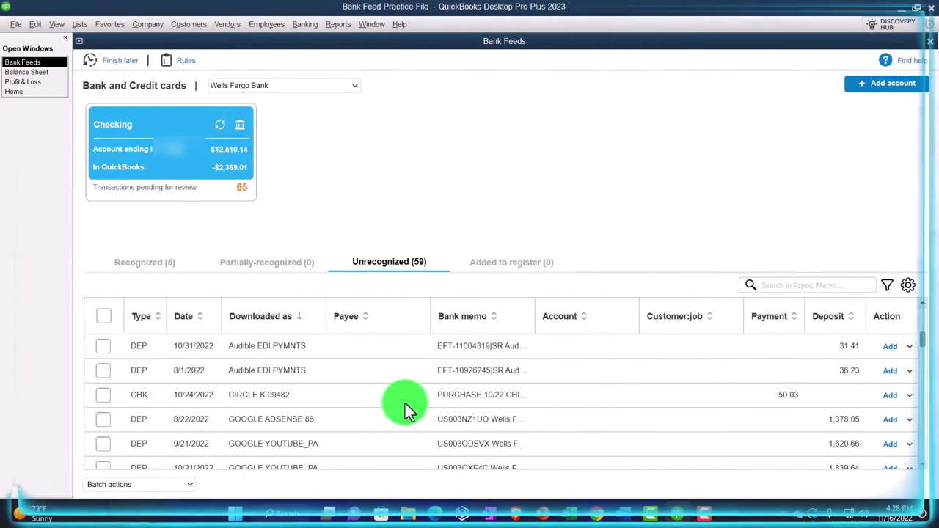
scroll(405, 403, down, 12)
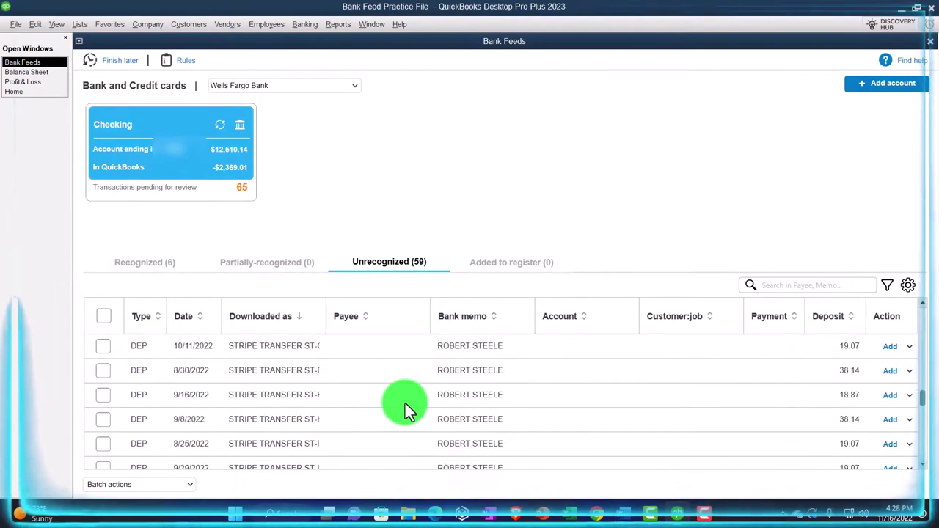
scroll(405, 403, down, 6)
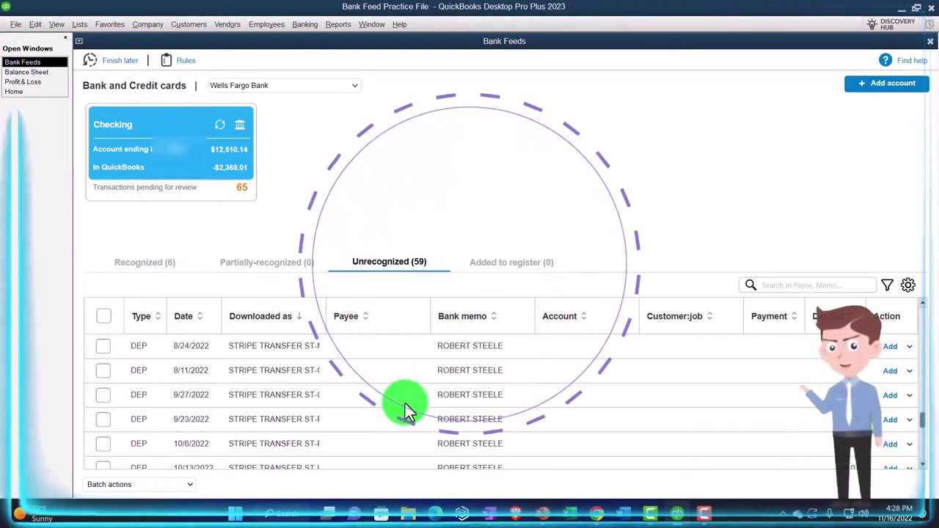
scroll(404, 404, down, 5)
scroll(493, 399, up, 1)
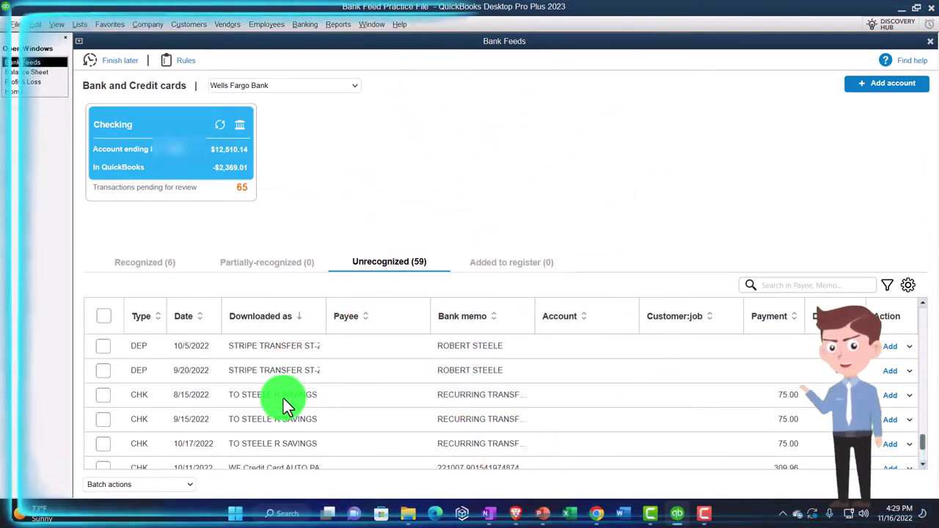
click(349, 399)
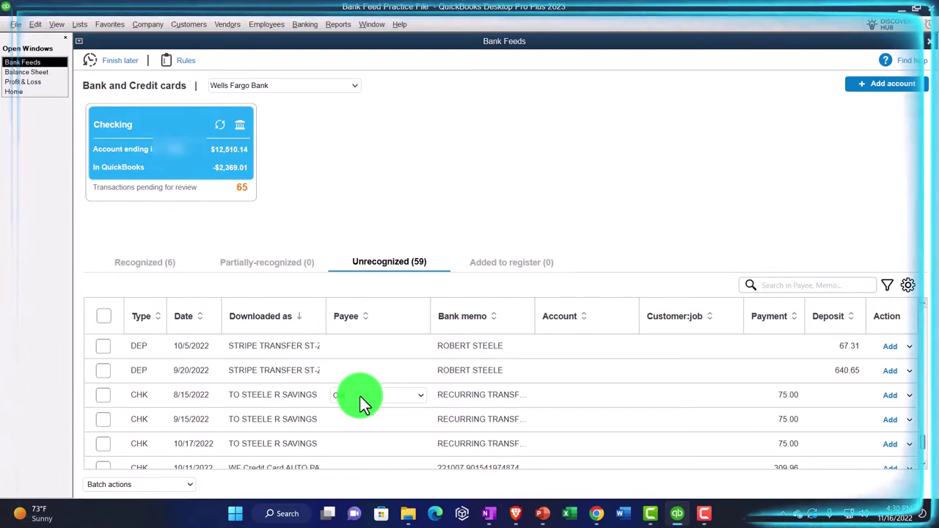
text(Owner)
key(Tab)
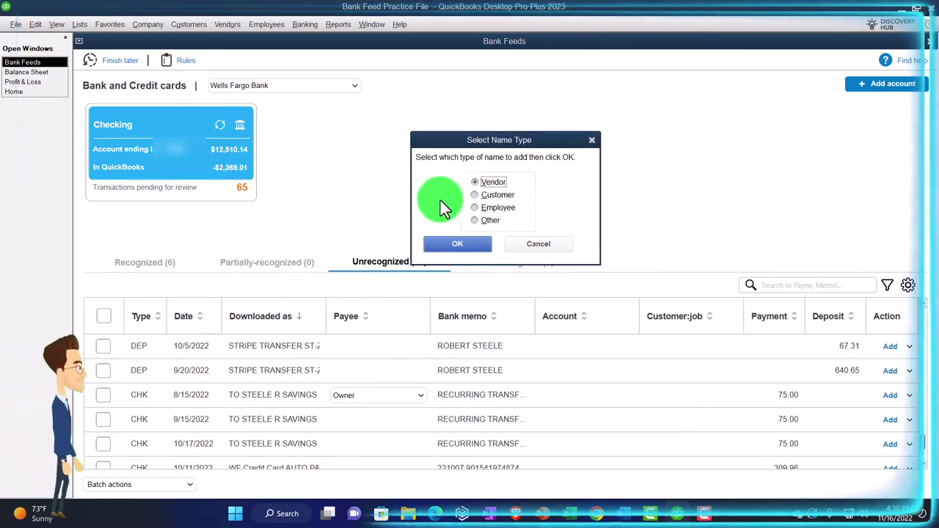
click(473, 220)
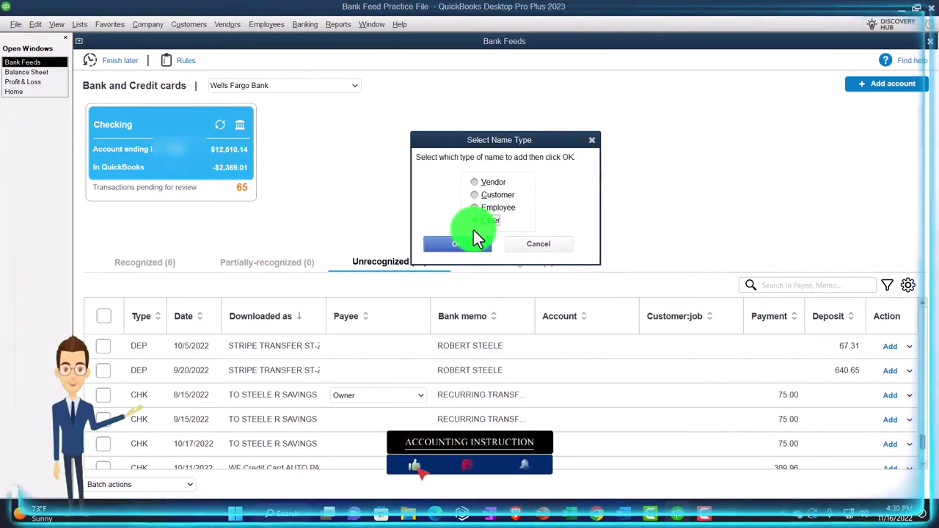
click(469, 242)
click(660, 141)
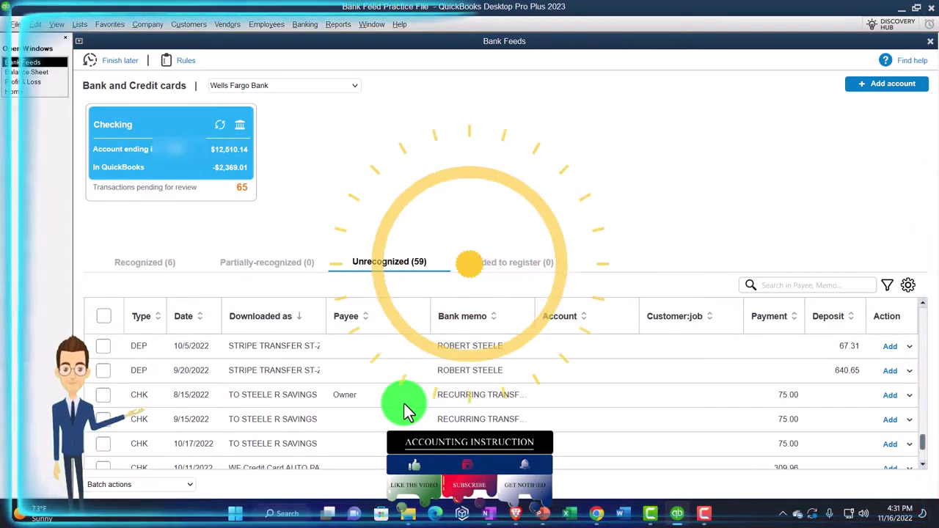
- Categorize the 8/15/2022 savings transfer to the Owners Draw equity account
click(568, 399)
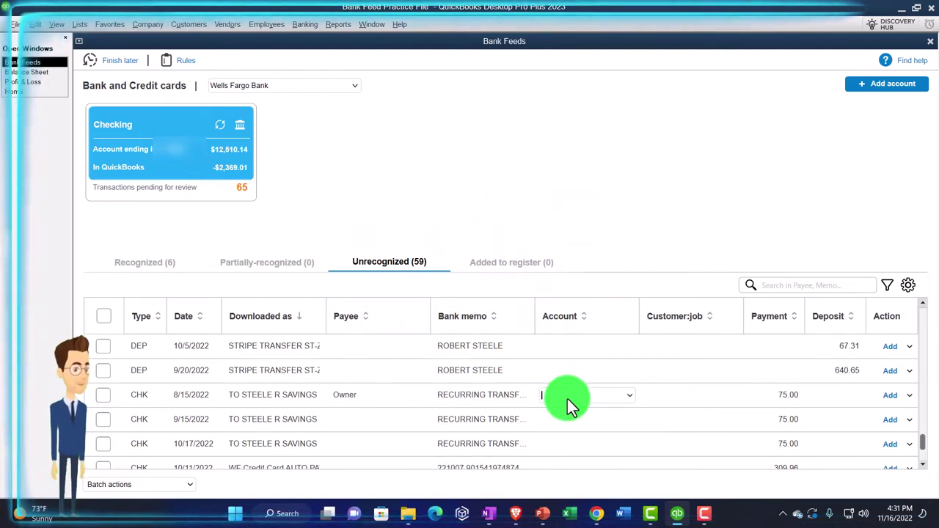
click(628, 395)
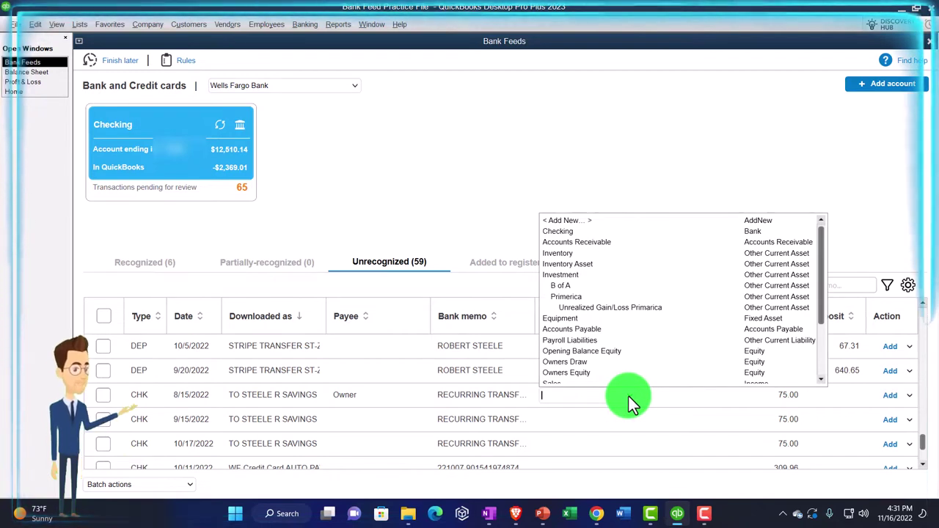
scroll(635, 327, down, 2)
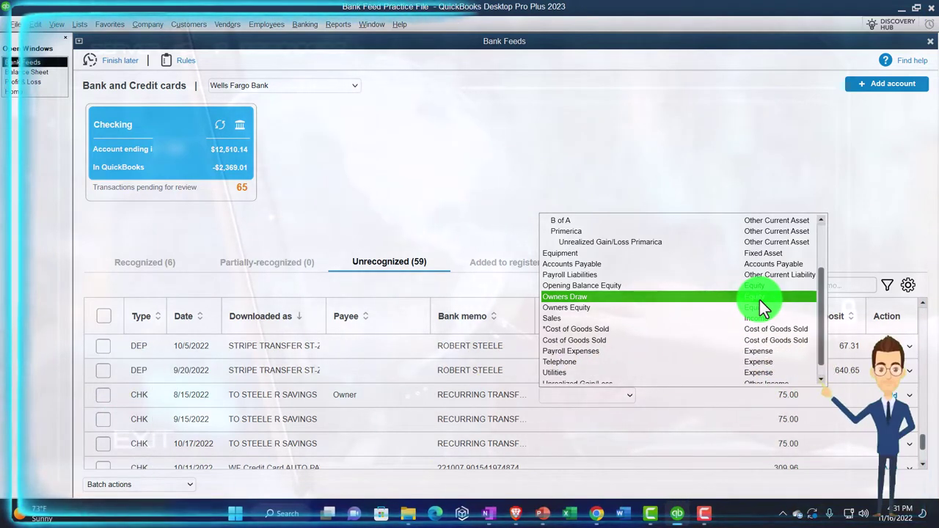
click(586, 298)
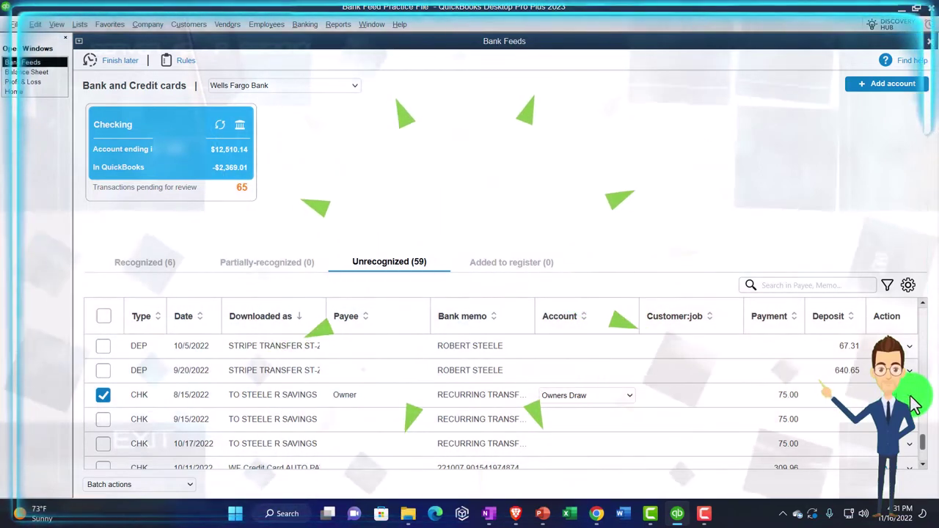
- Open the transfer's full details, save and add it to the register, and view the transactions added to the register
click(910, 396)
click(868, 416)
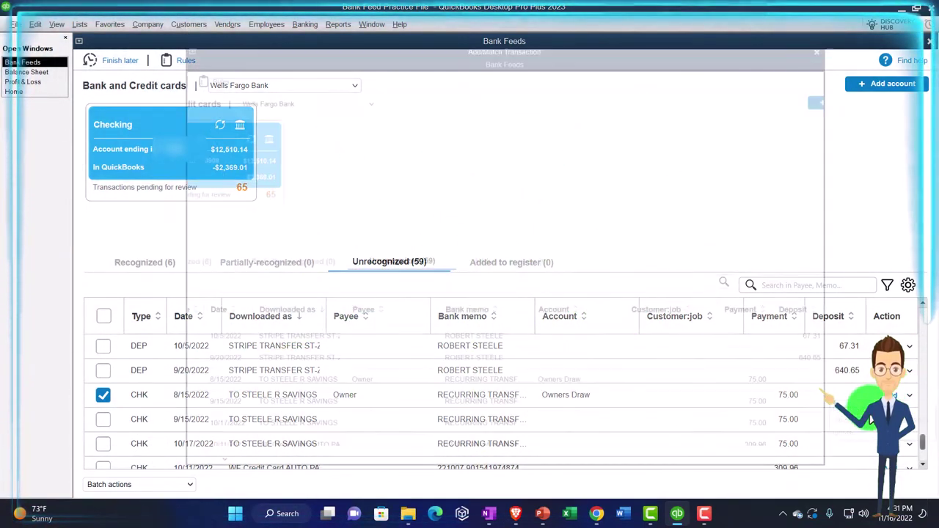
drag(383, 28, 449, 20)
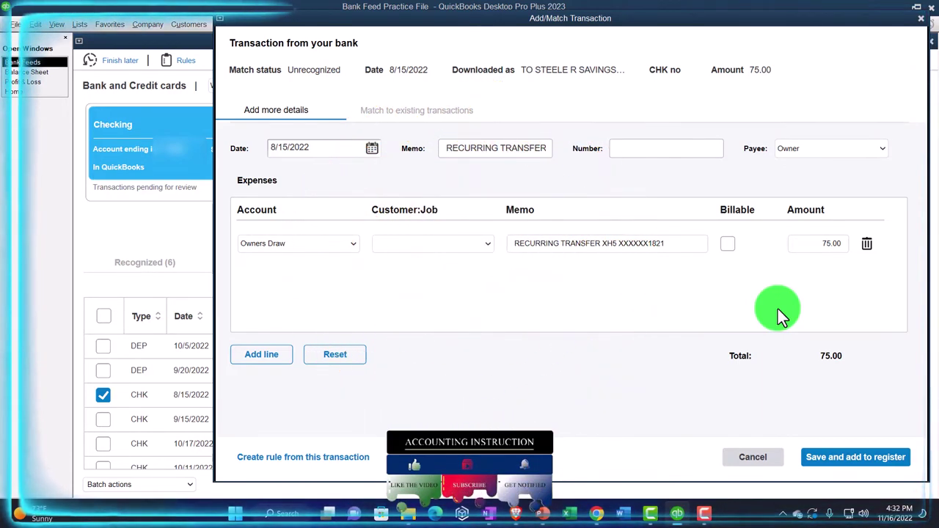
click(827, 462)
click(505, 261)
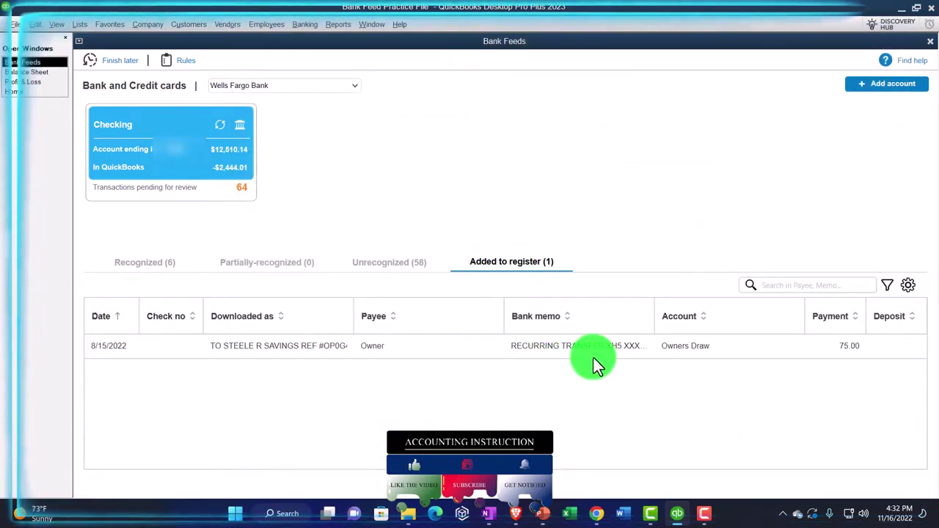
- Drill down from the Balance Sheet's Checking balance to the 08/15/2022 Owner check and examine its expense and item lines
click(30, 72)
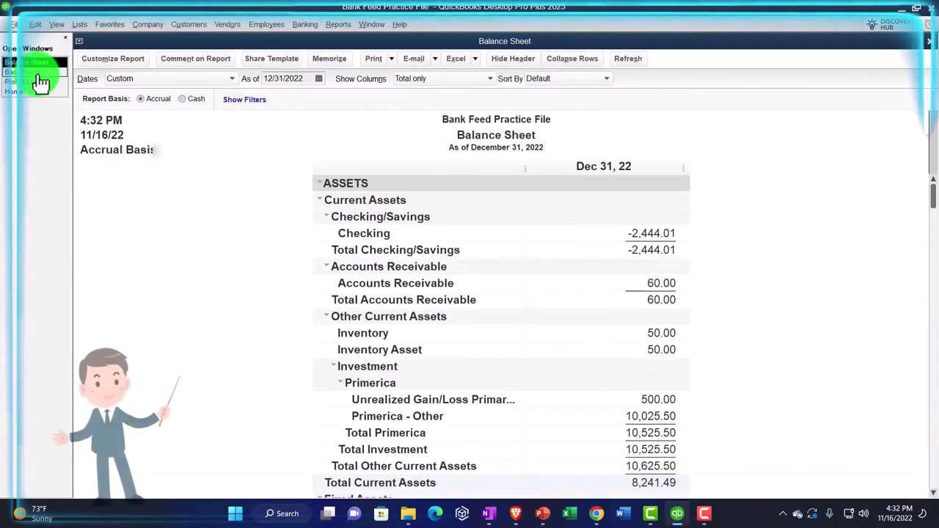
double_click(655, 232)
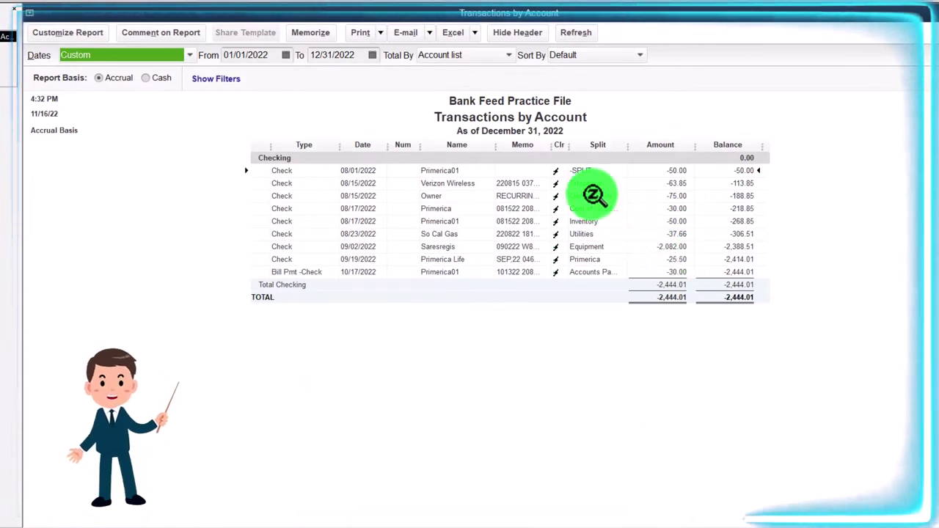
double_click(594, 195)
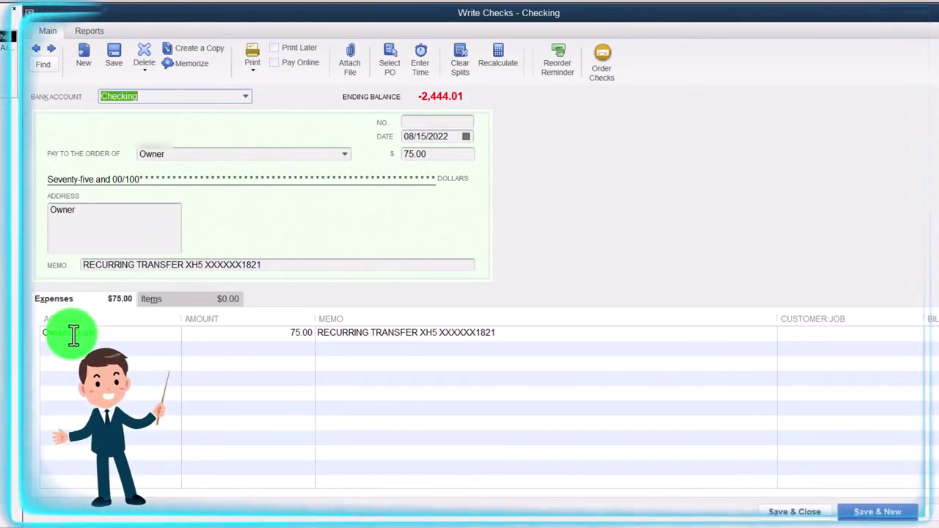
click(124, 336)
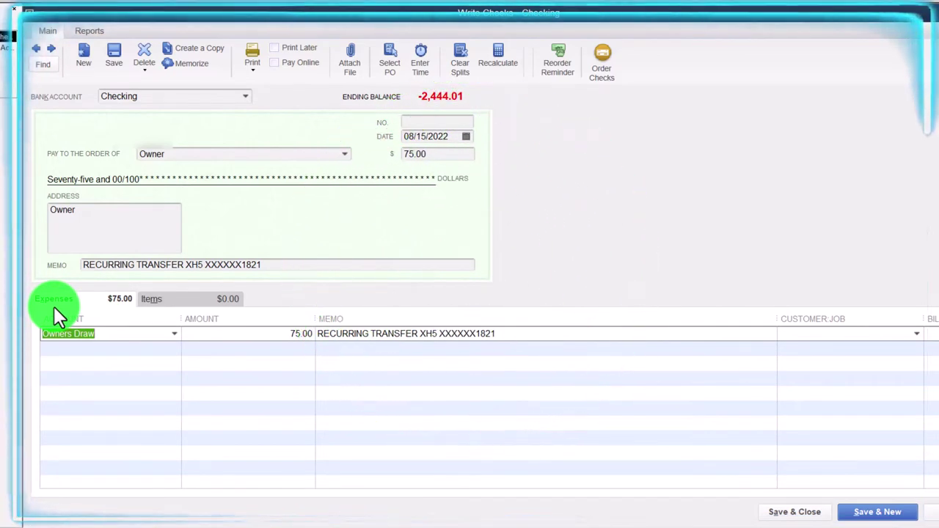
click(154, 298)
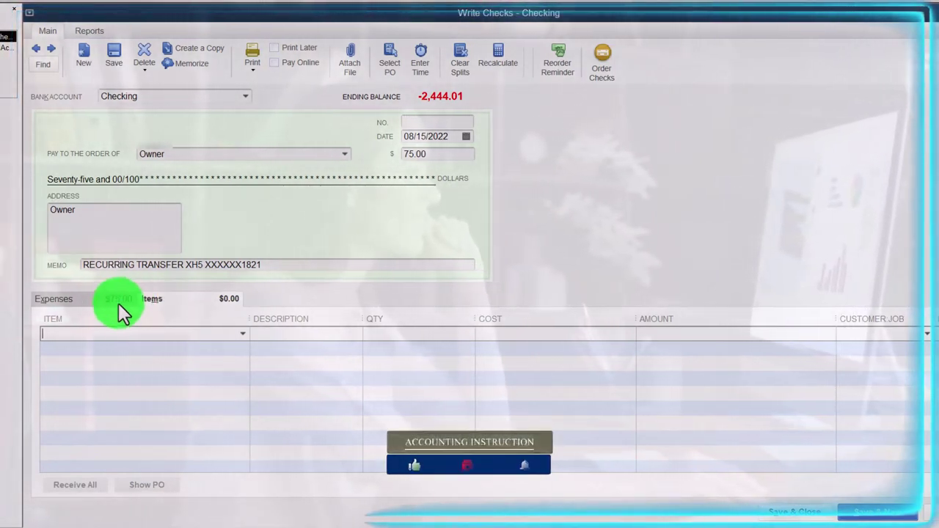
click(89, 299)
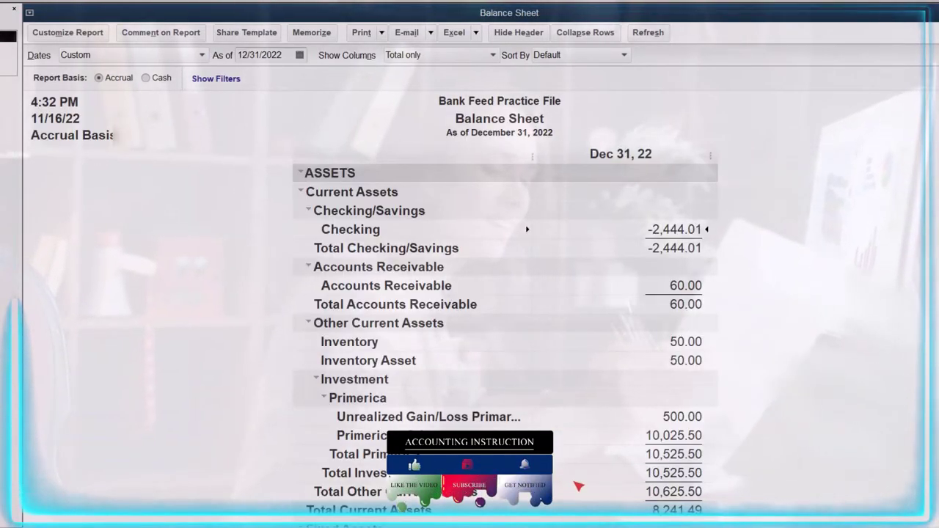
- Review the transactions behind the Balance Sheet's Owners Draw amount and return to the report
scroll(858, 250, down, 4)
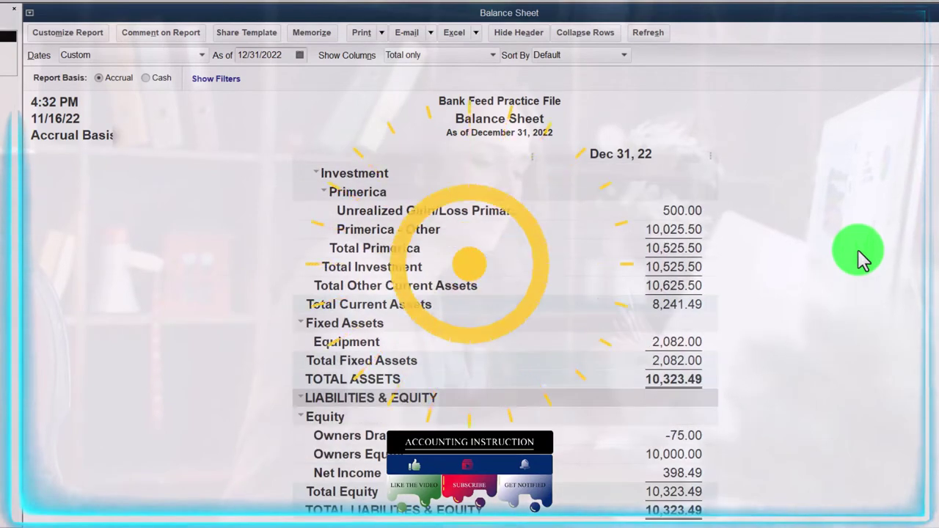
double_click(675, 435)
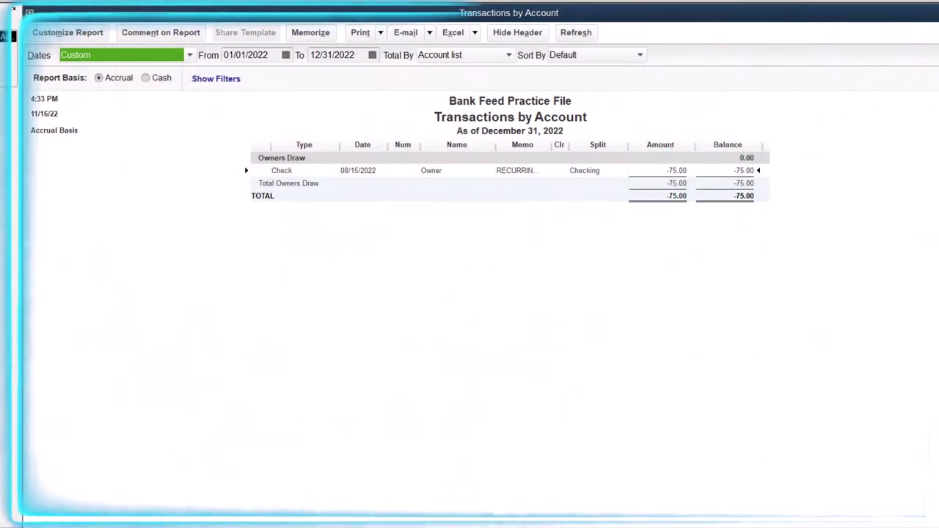
key(Escape)
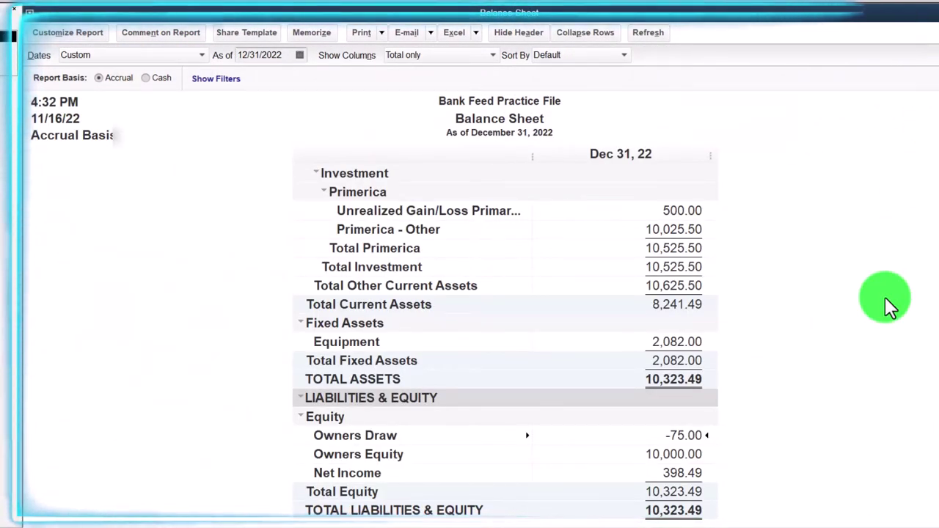
- Collapse the Balance Sheet's Assets and Equity sections to compare their totals, and expand Equity again
scroll(257, 340, up, 4)
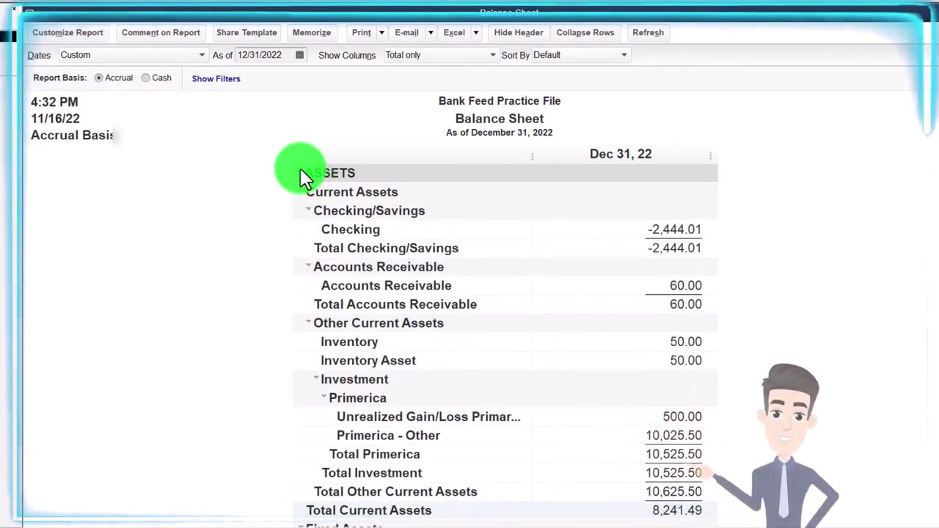
click(300, 170)
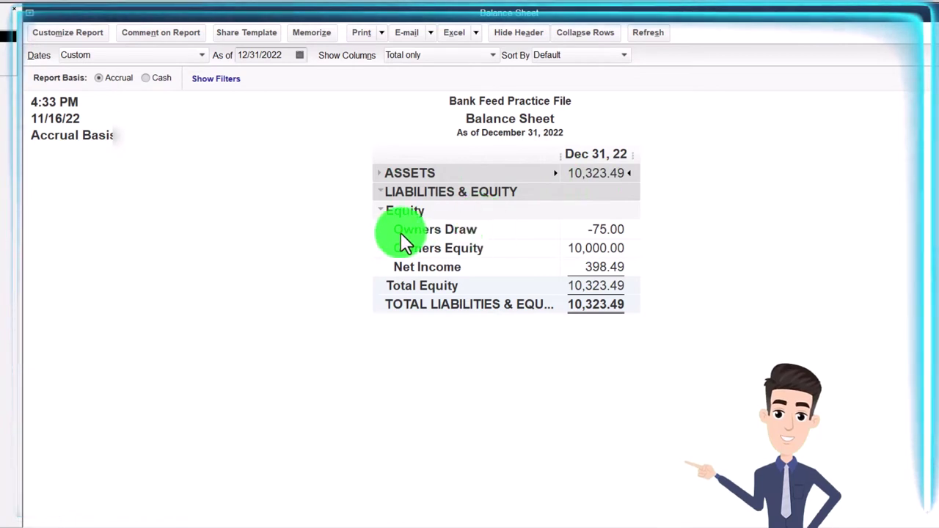
click(380, 212)
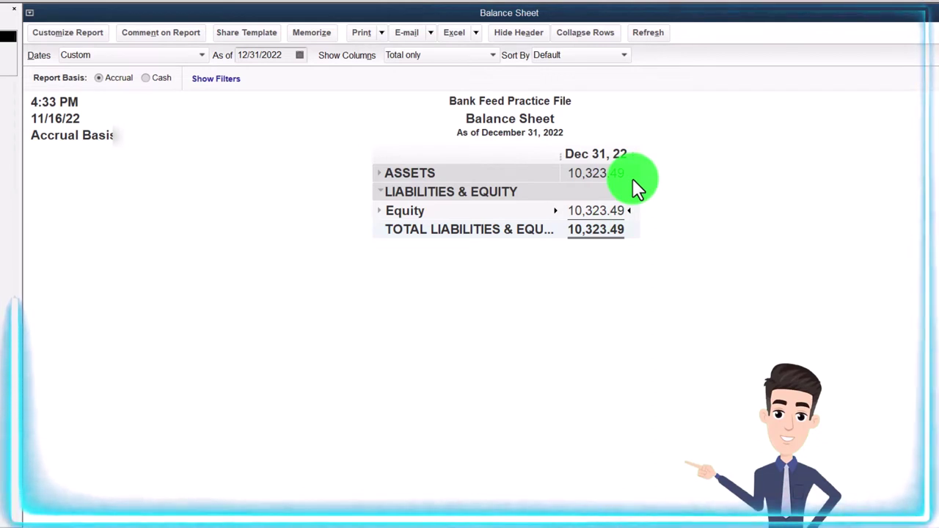
click(378, 210)
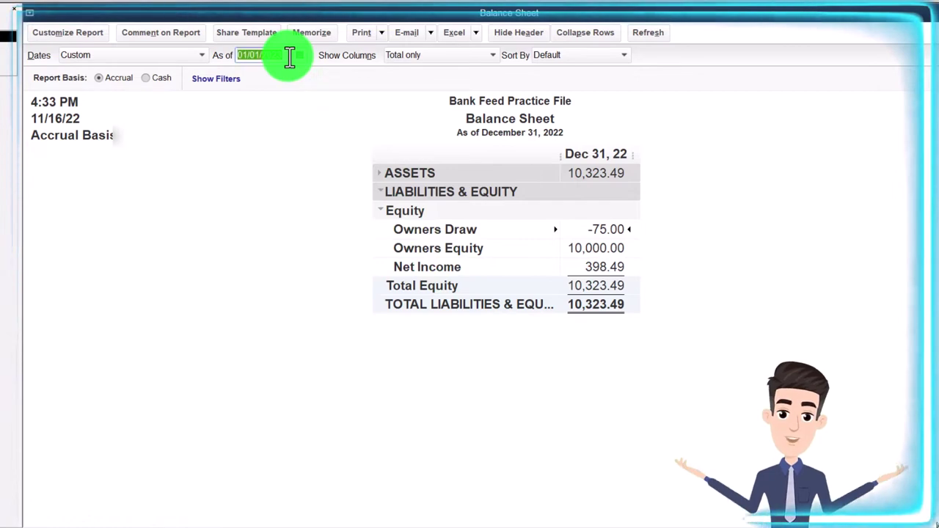
- Set the Balance Sheet's as-of date to 01/01/2023 and collapse the Assets section
click(251, 192)
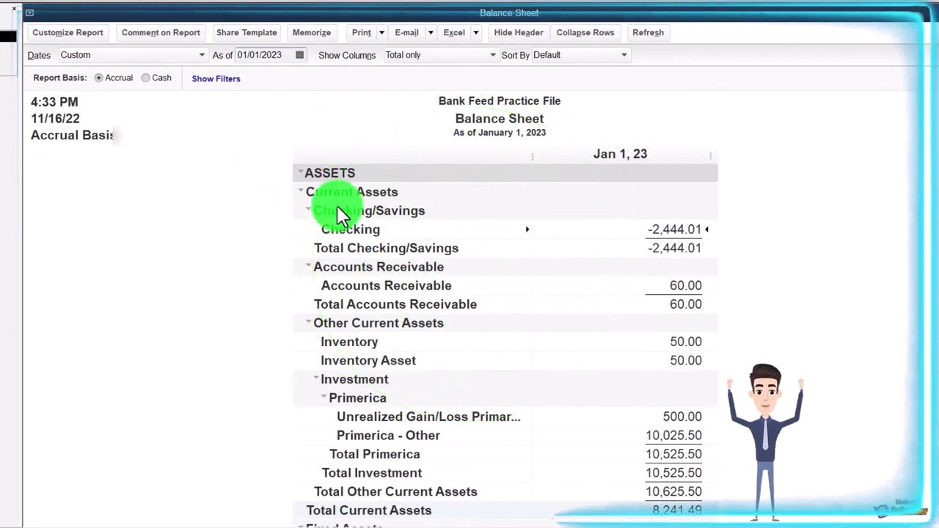
click(307, 174)
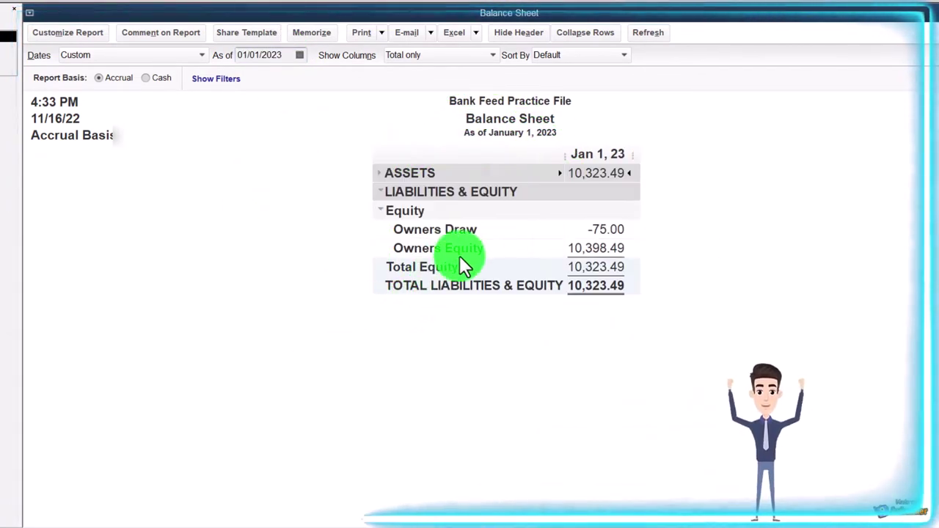
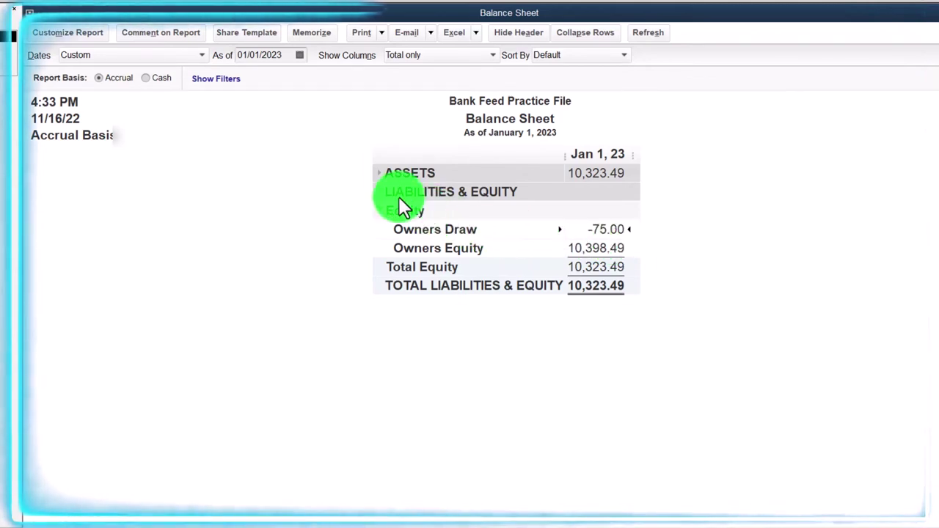
- Expand the Balance Sheet's Assets section and drill down into the Checking balance's transactions
click(377, 174)
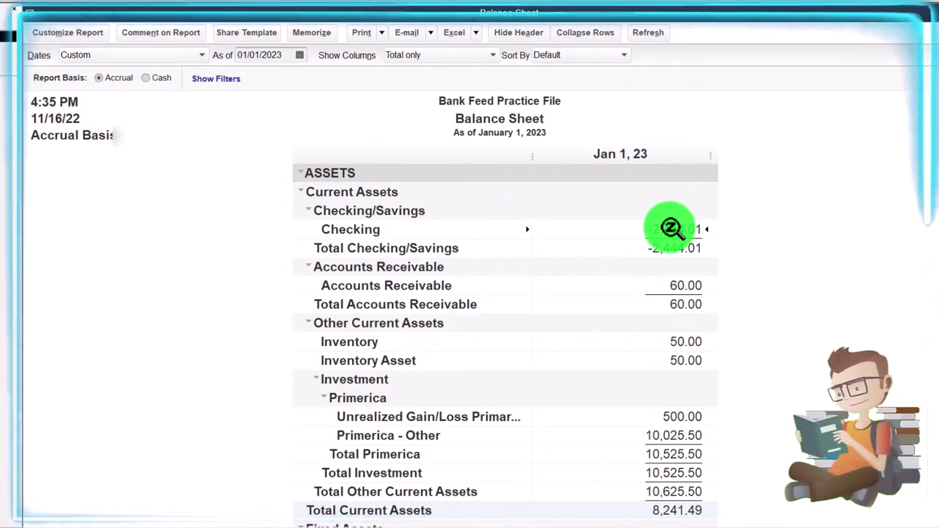
double_click(670, 227)
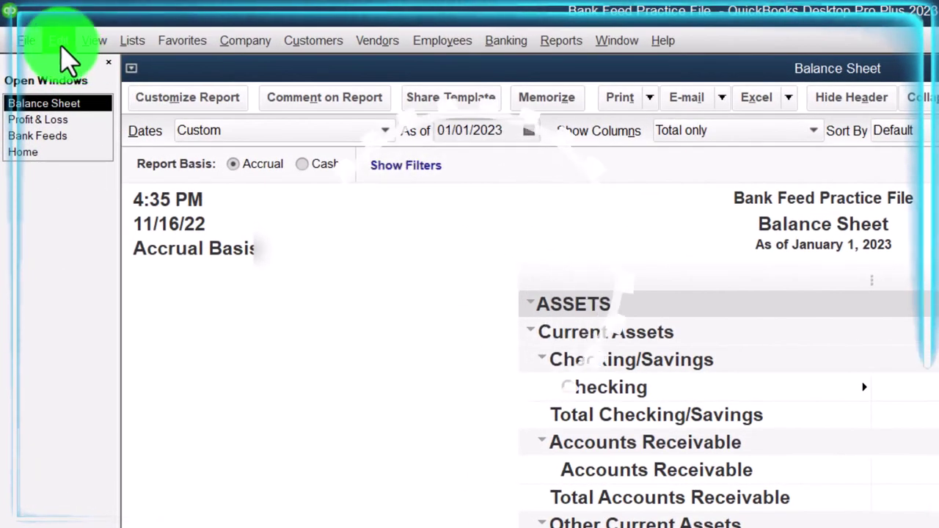
- Review the company's accounting preferences, including the closing date setting, and close them without making changes
click(58, 41)
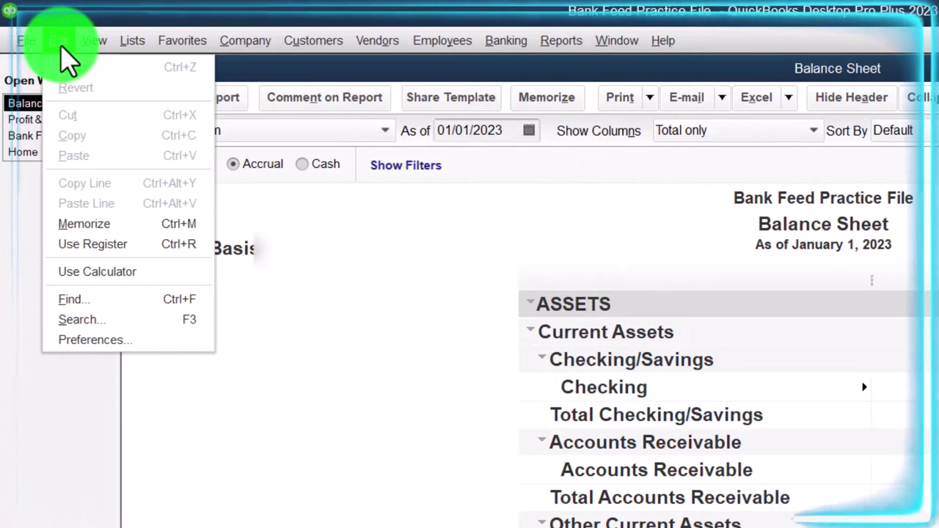
click(170, 342)
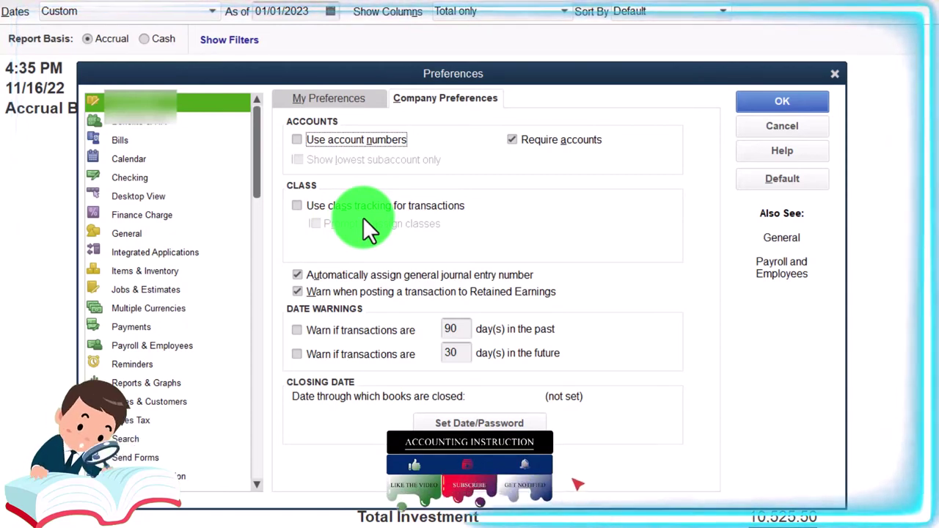
click(821, 80)
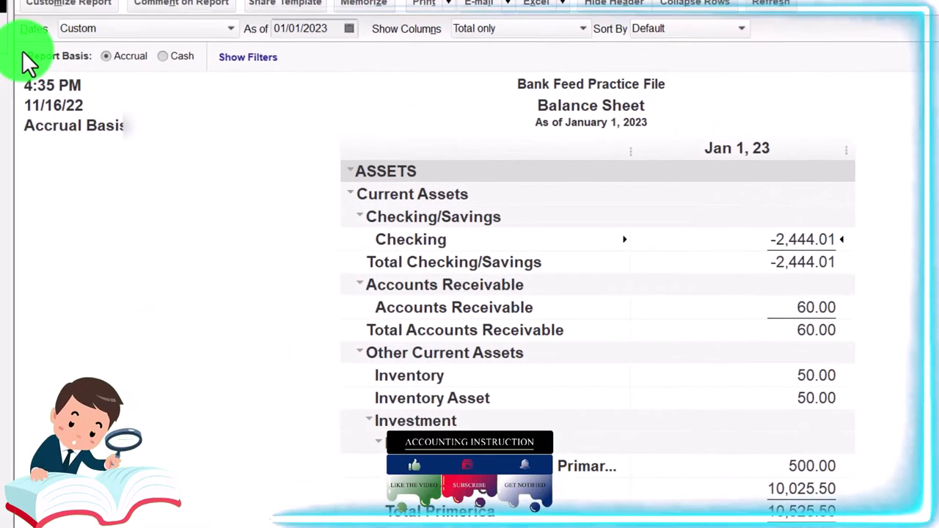
- View the 2022 Profit & Loss report and return to the Balance Sheet
click(0, 5)
click(45, 100)
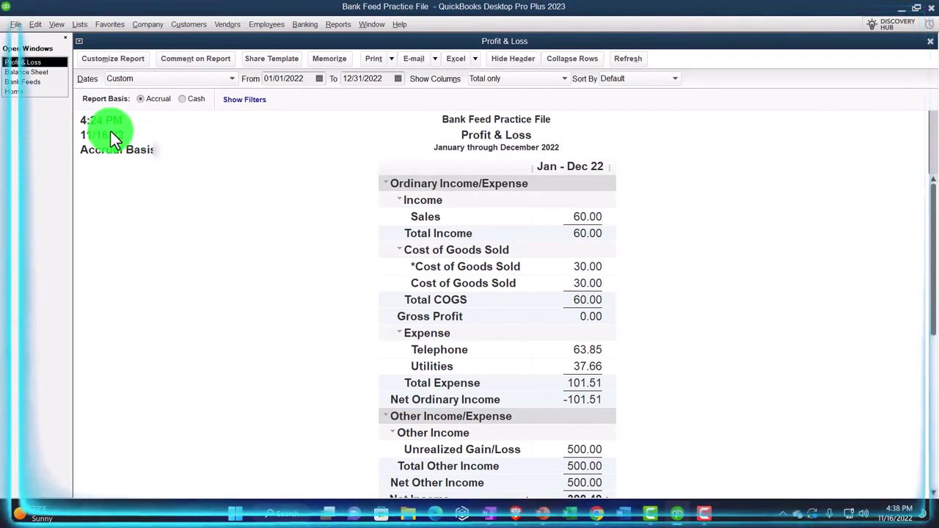
click(27, 72)
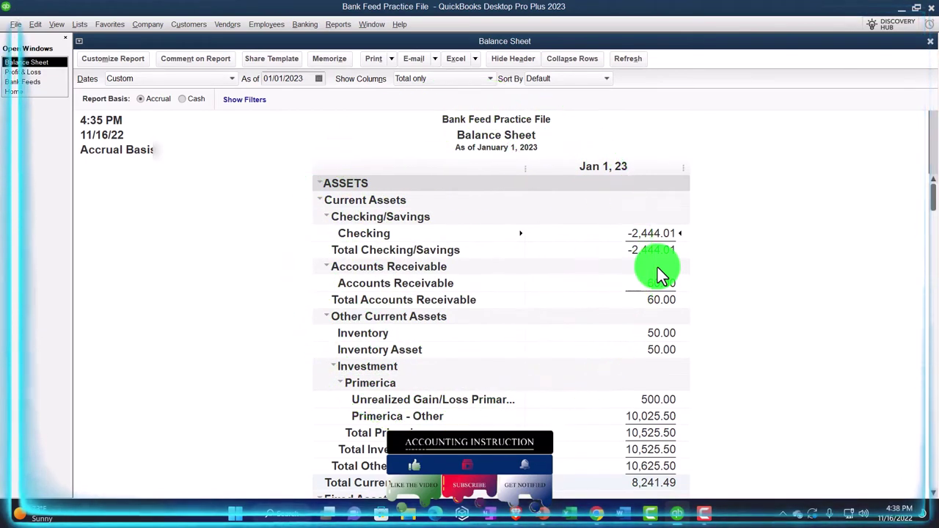
- Sort the unrecognized bank feed transactions ascending by downloaded name and locate the Primerica Life insurance payments
click(36, 83)
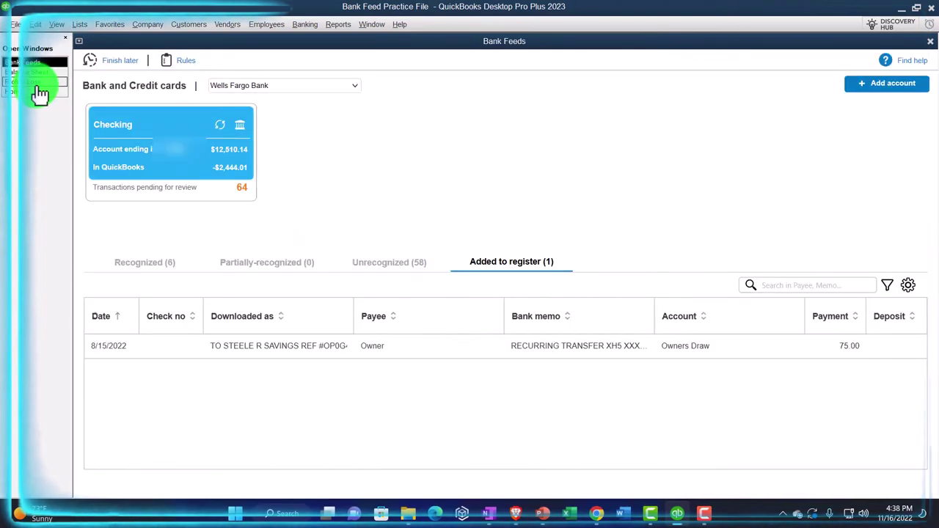
click(397, 270)
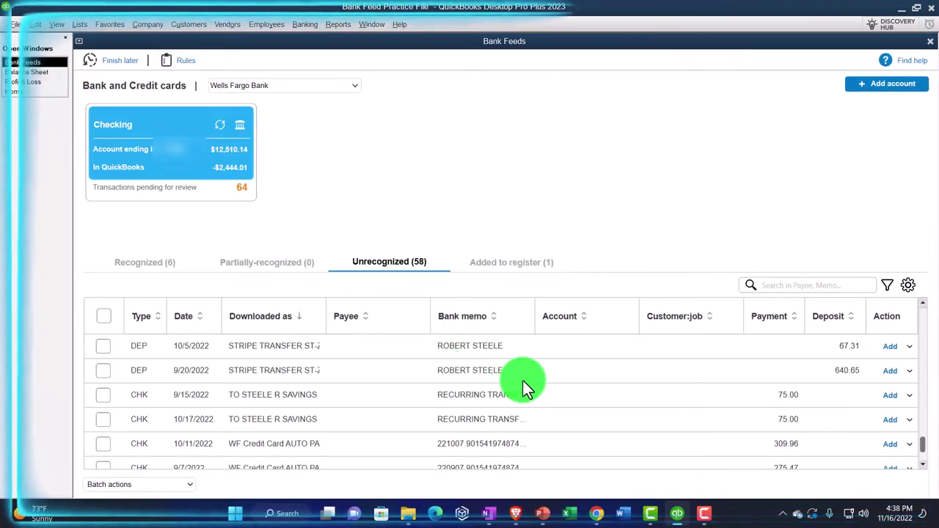
click(277, 315)
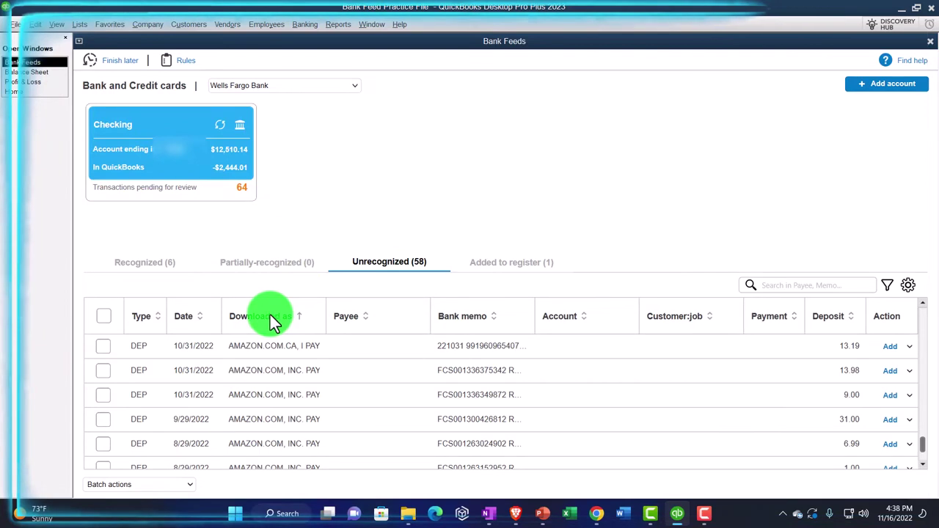
scroll(355, 370, up, 10)
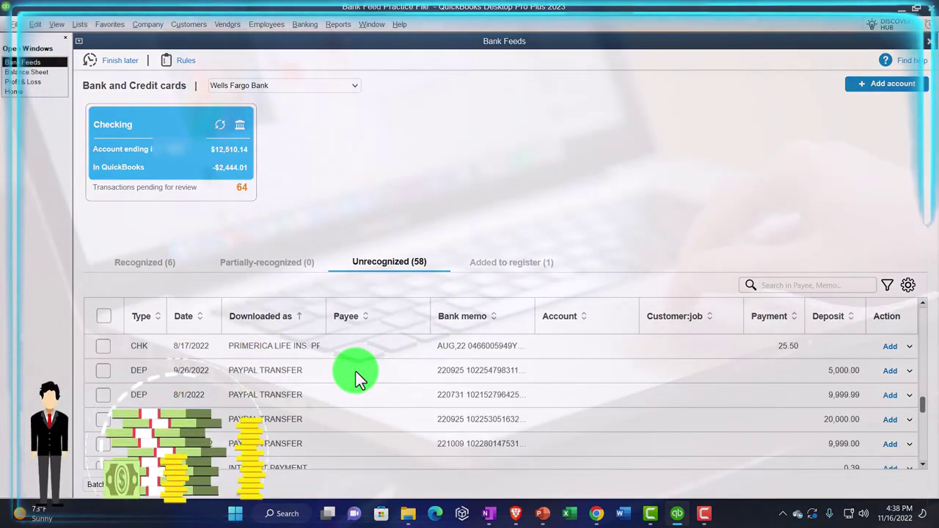
scroll(355, 371, up, 3)
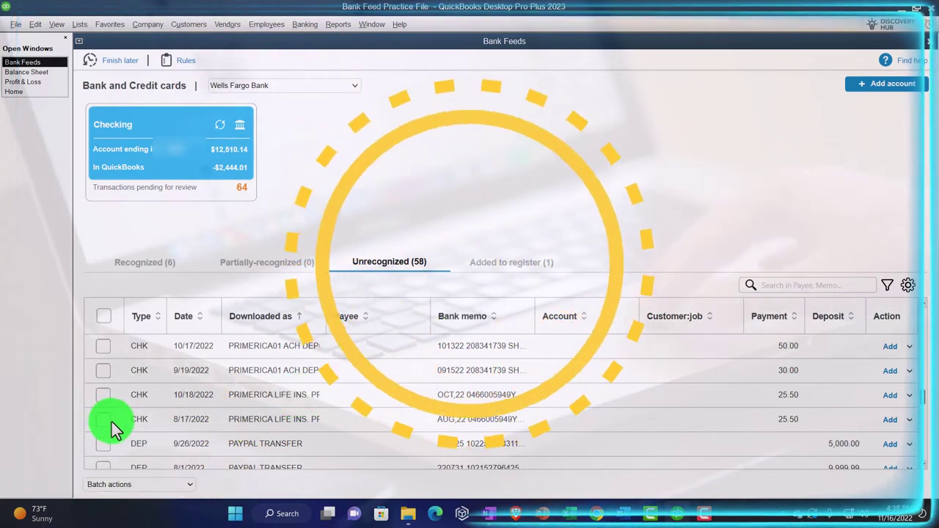
- Assign payee Primerica and the Owners Draw account to the 8/17/2022 Primerica Life insurance payment
click(374, 418)
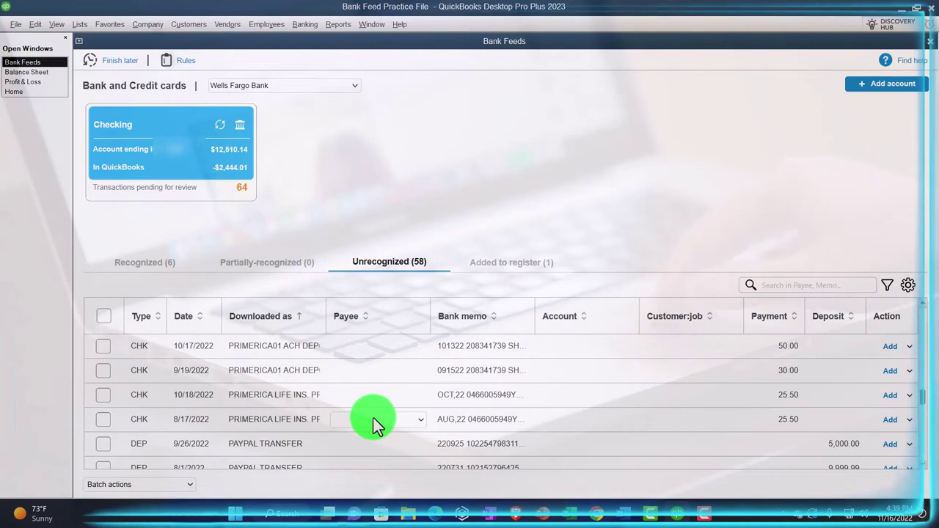
text(Primerica)
key(Tab)
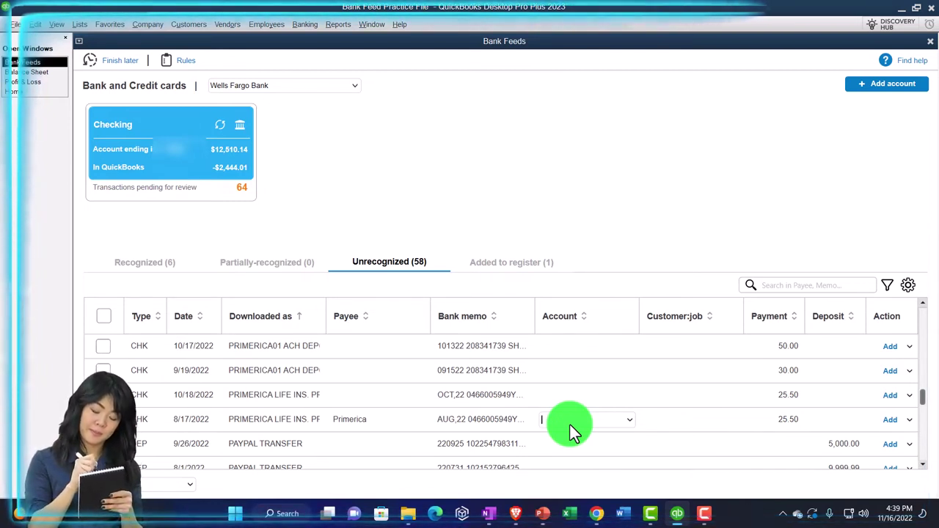
click(628, 421)
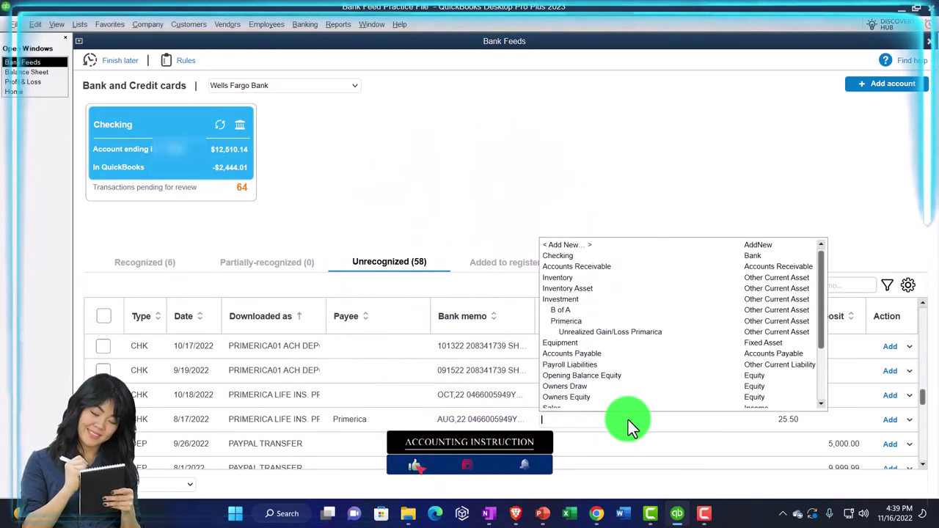
scroll(621, 370, down, 1)
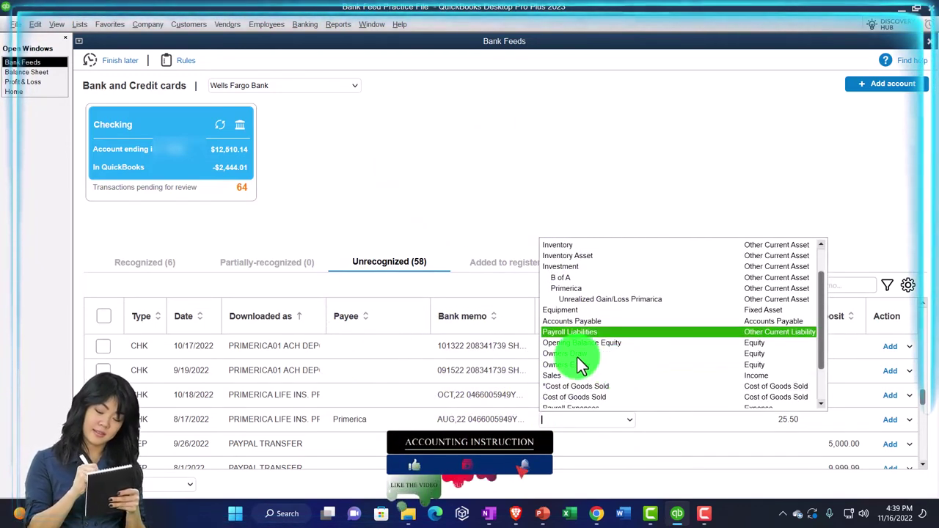
click(574, 355)
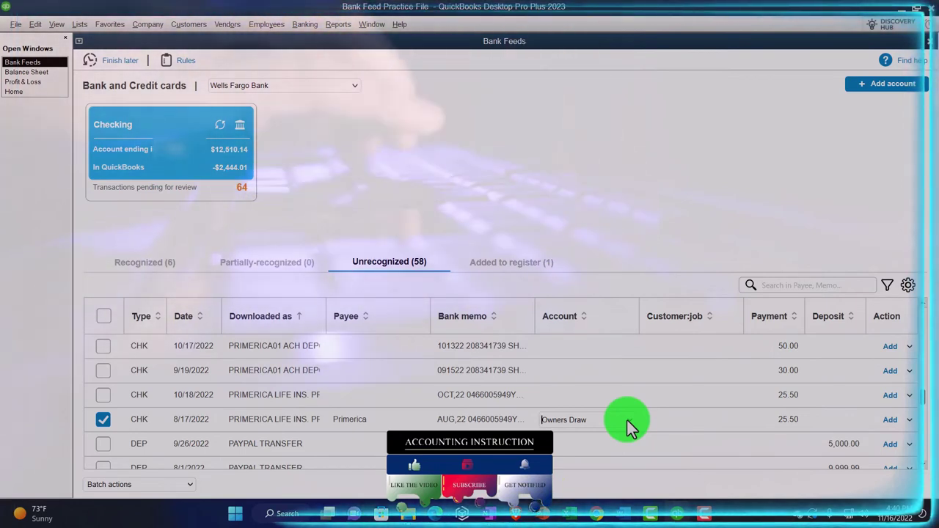
- Review the 8/17/2022 Primerica payment's details, save it to the register, and view the added transactions
click(911, 421)
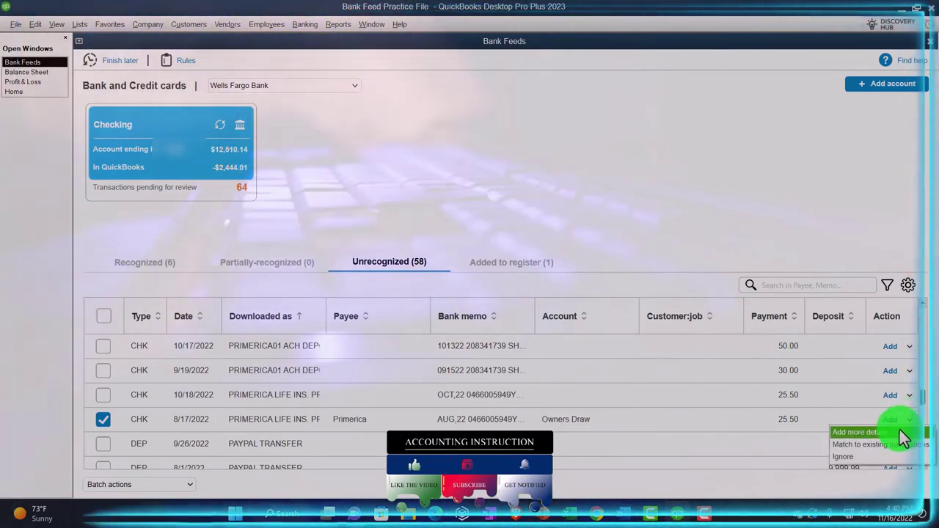
click(901, 433)
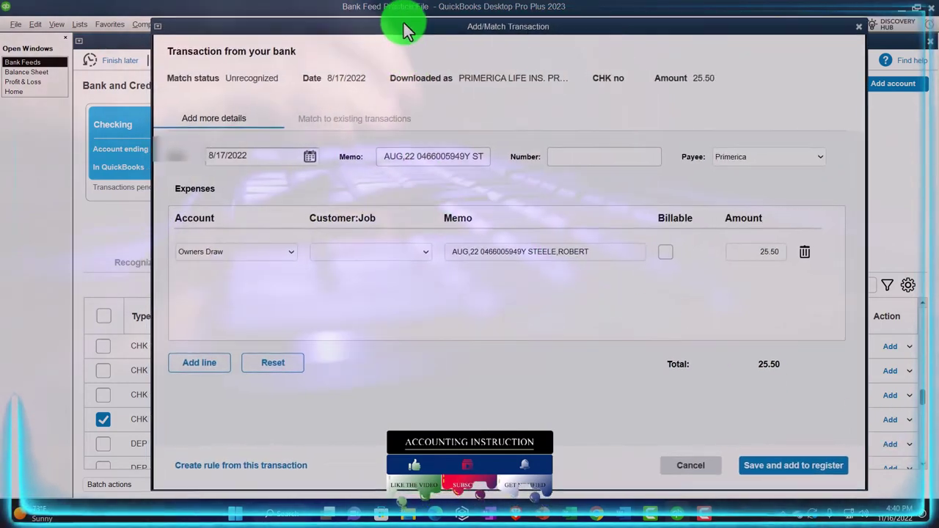
drag(402, 27, 484, 27)
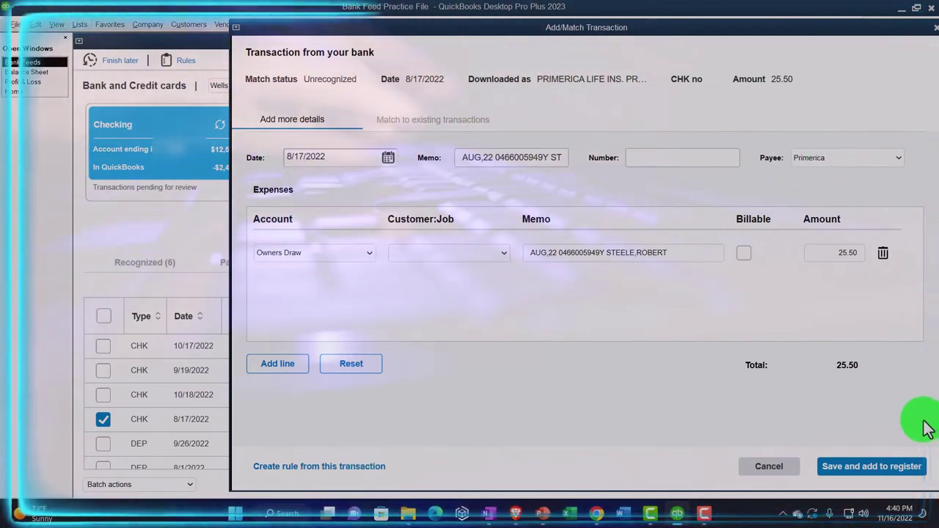
click(905, 469)
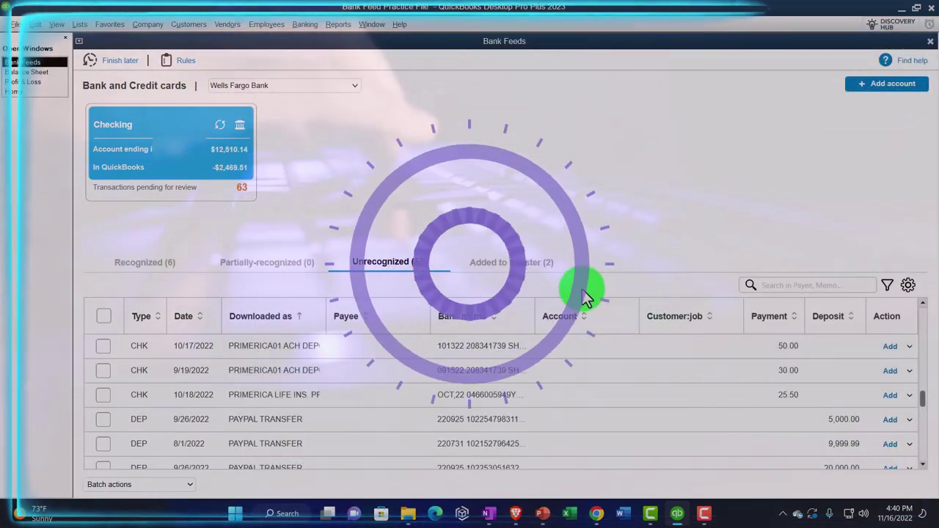
click(526, 265)
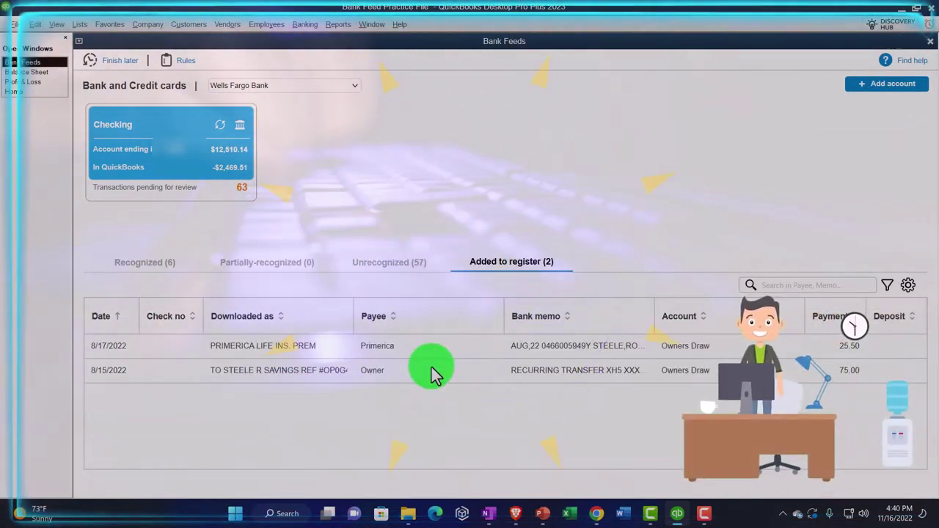
- Drill down into the Checking balance on the Balance Sheet and return to the report
click(33, 73)
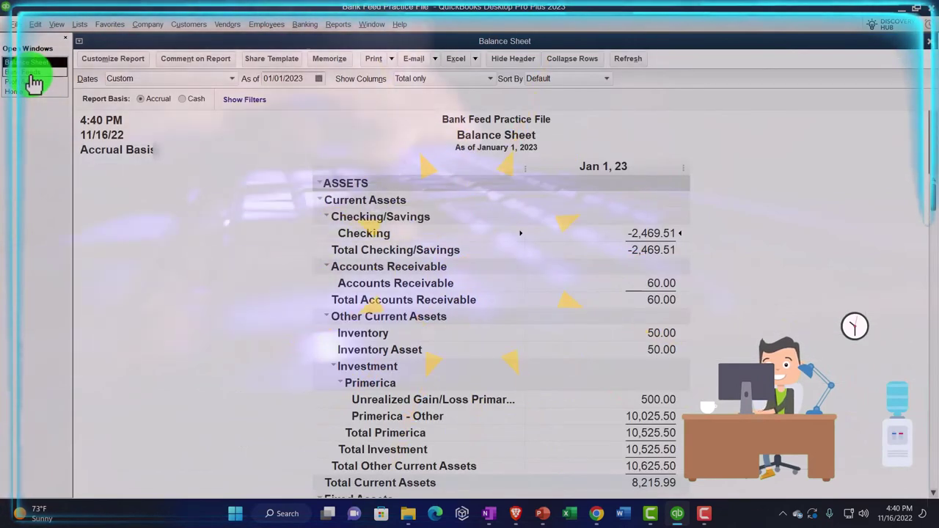
double_click(656, 235)
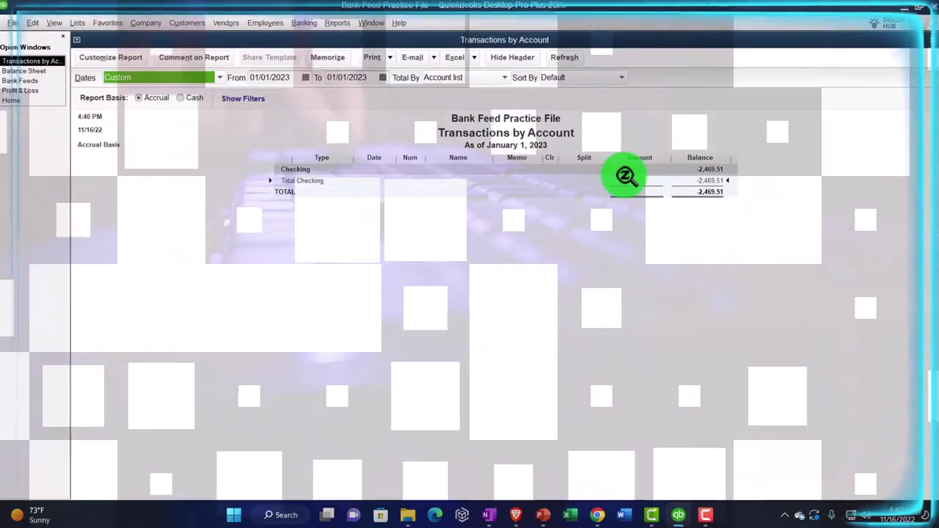
key(Escape)
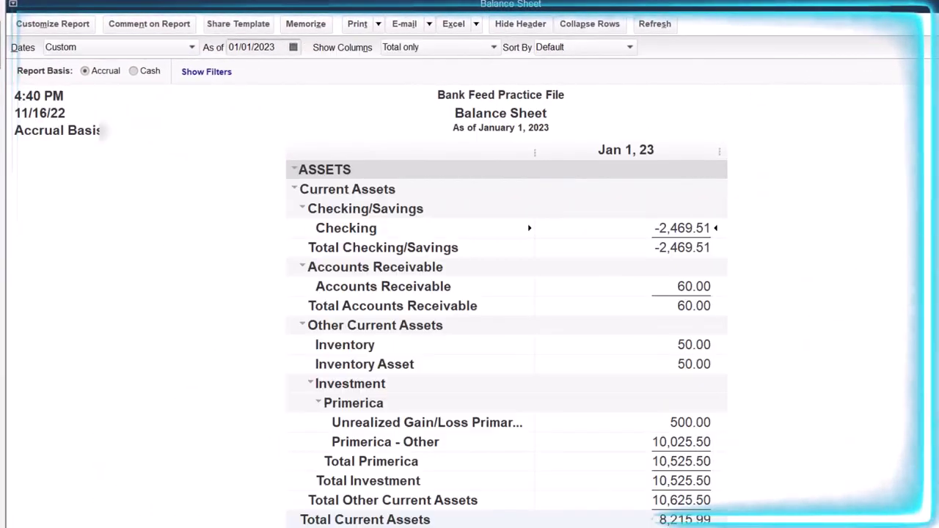
- Customize the Balance Sheet to end on 12/31/2022
click(70, 29)
key(Tab)
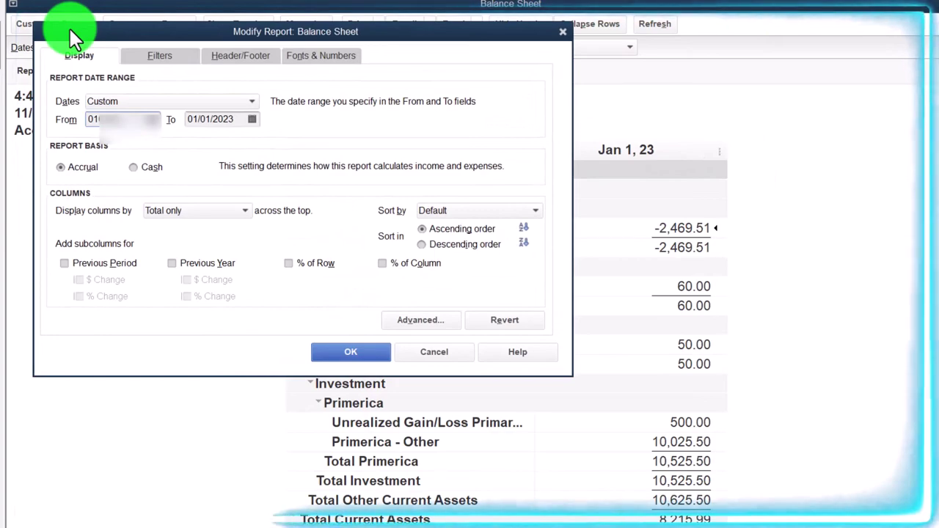
key(Tab)
text(123122)
key(Tab)
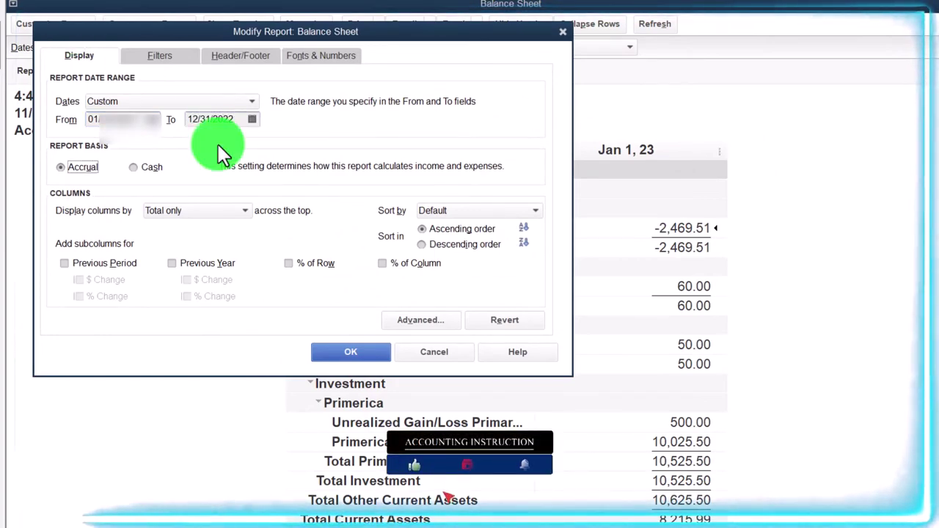
click(347, 356)
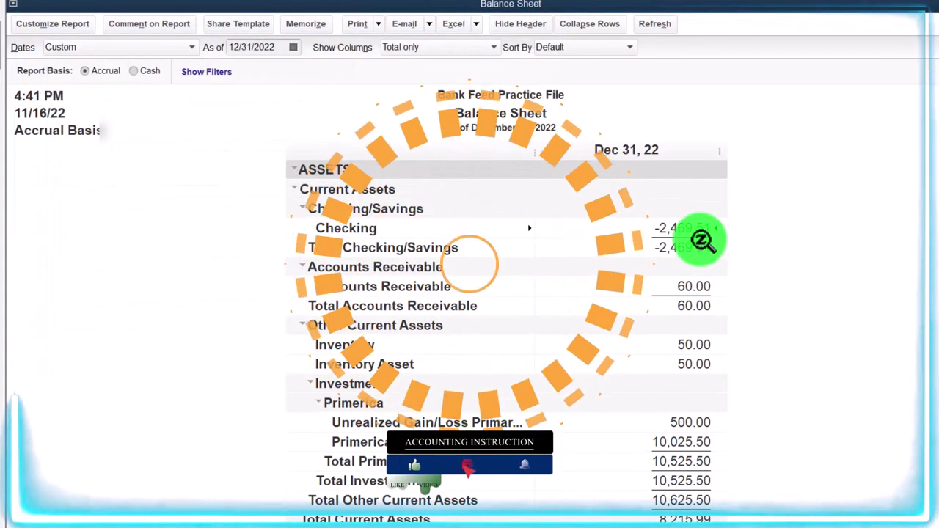
- Drill down into the Balance Sheet's Checking transactions and inspect the 09/19/2022 Primerica Life check
double_click(693, 230)
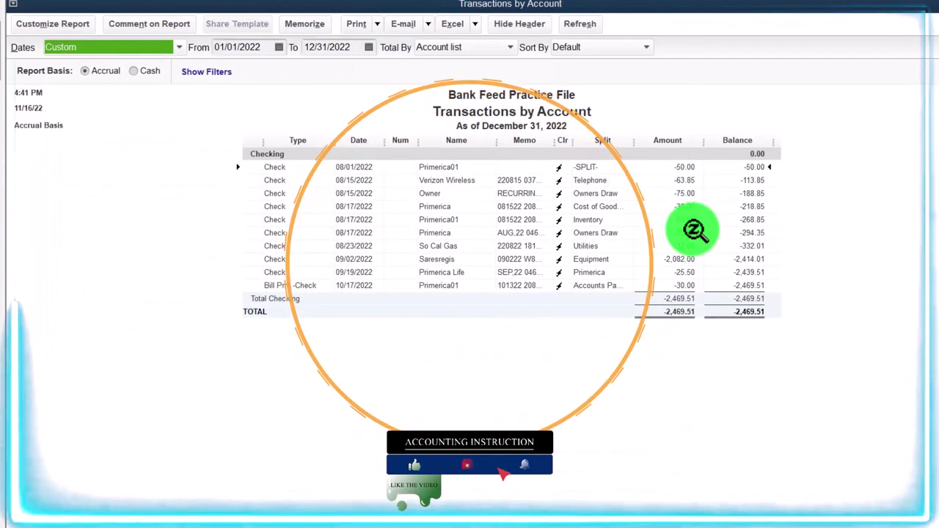
click(670, 273)
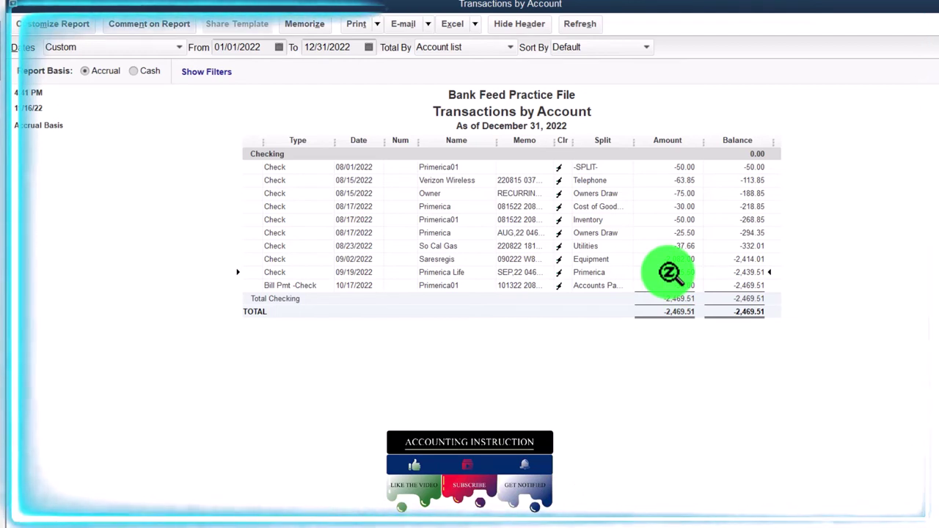
double_click(669, 272)
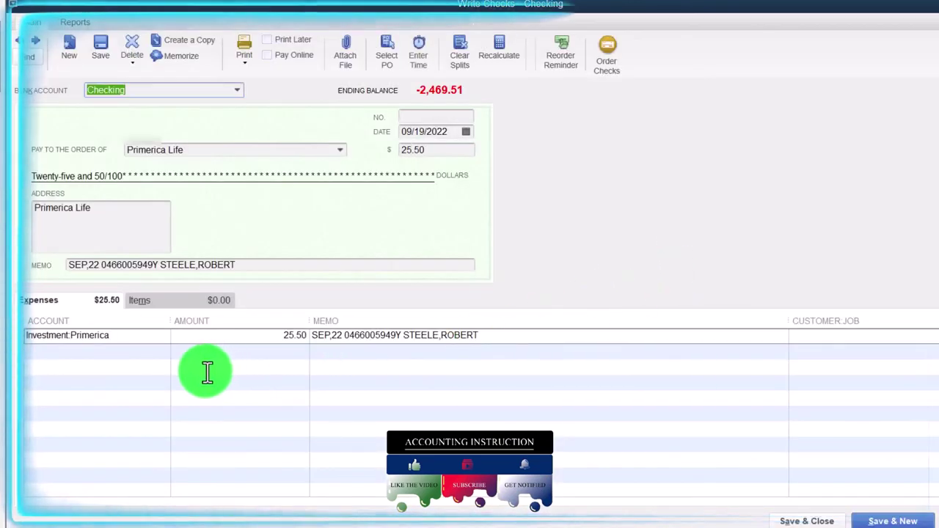
key(Escape)
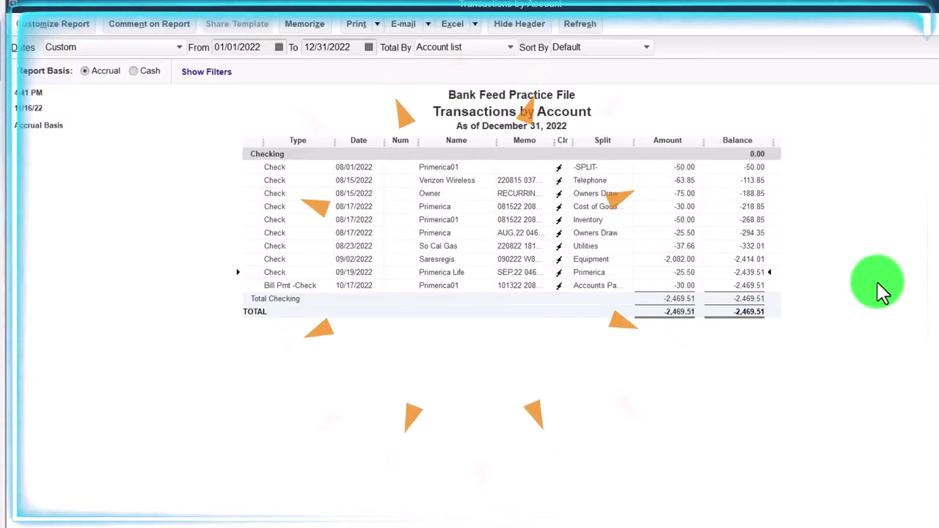
- Inspect the 08/17/2022 Primerica check posted to Owners Draw and return to the Balance Sheet
click(685, 194)
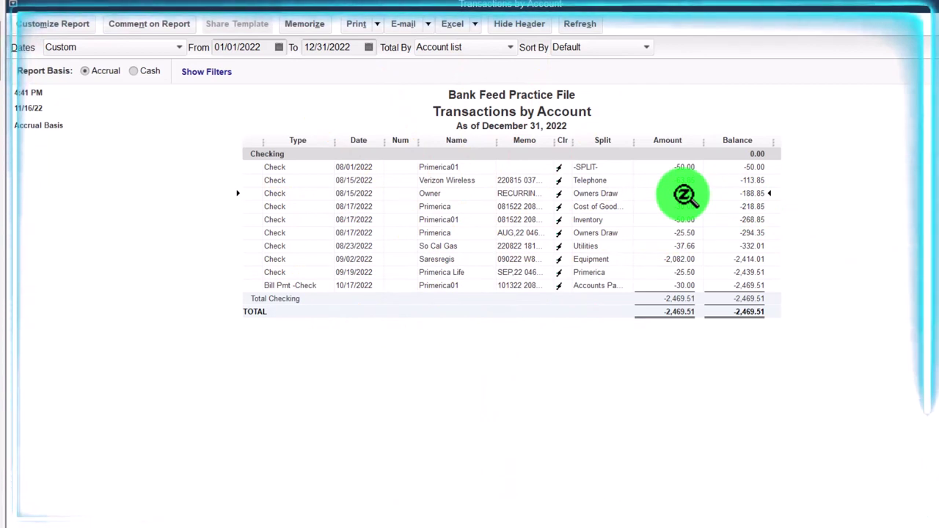
double_click(684, 234)
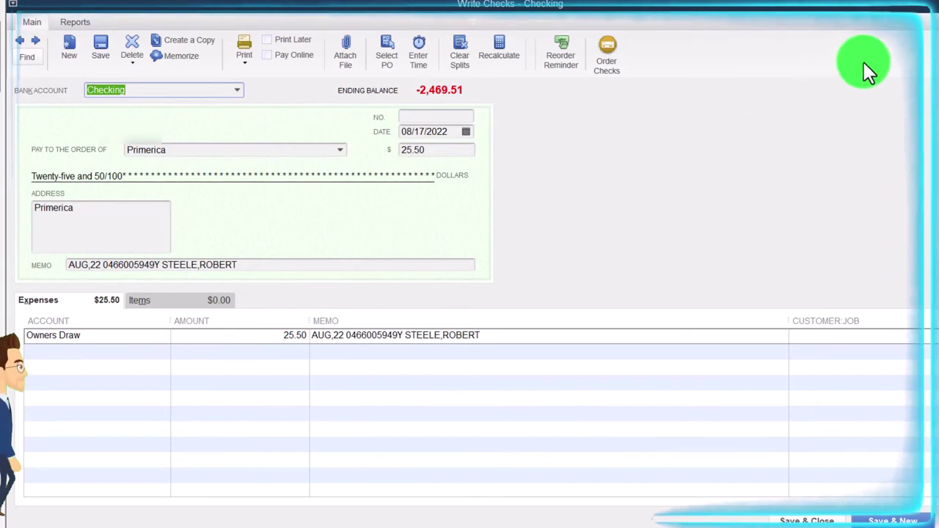
key(Escape)
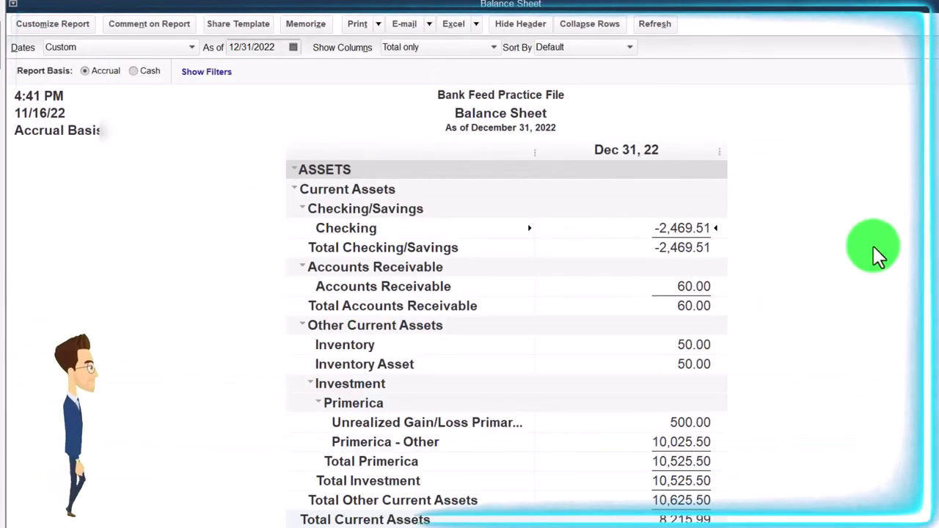
- Drill down into the transactions behind the Owners Draw amount in the Balance Sheet's Equity section
scroll(873, 246, down, 5)
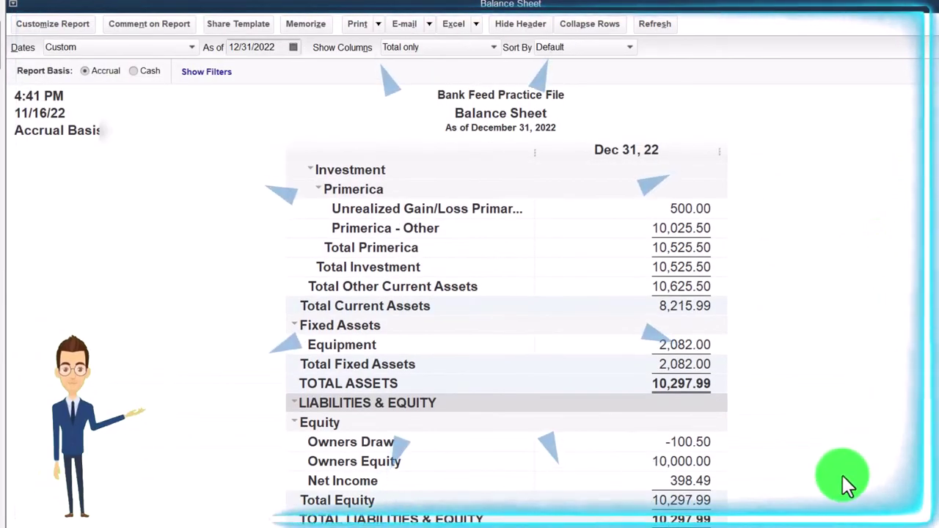
double_click(693, 446)
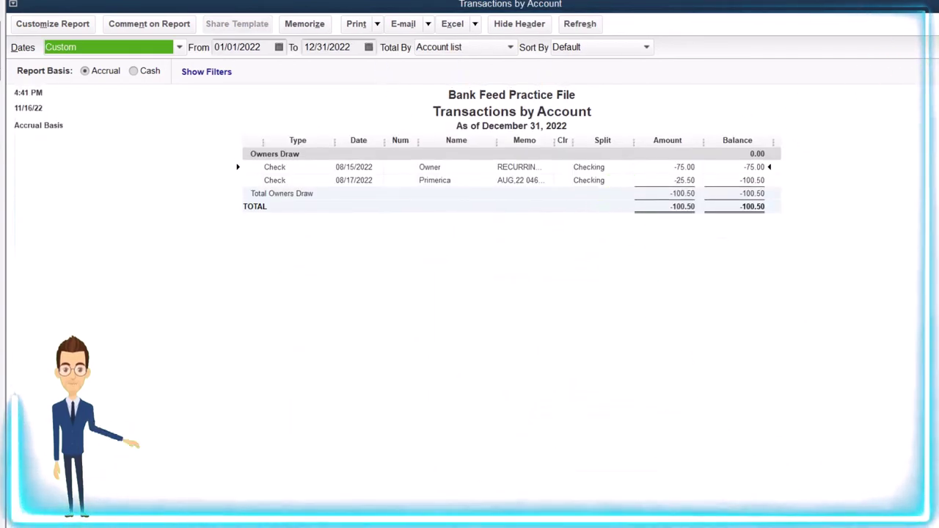
- Close the Owners Draw transaction list opened from the Balance Sheet
key(Escape)
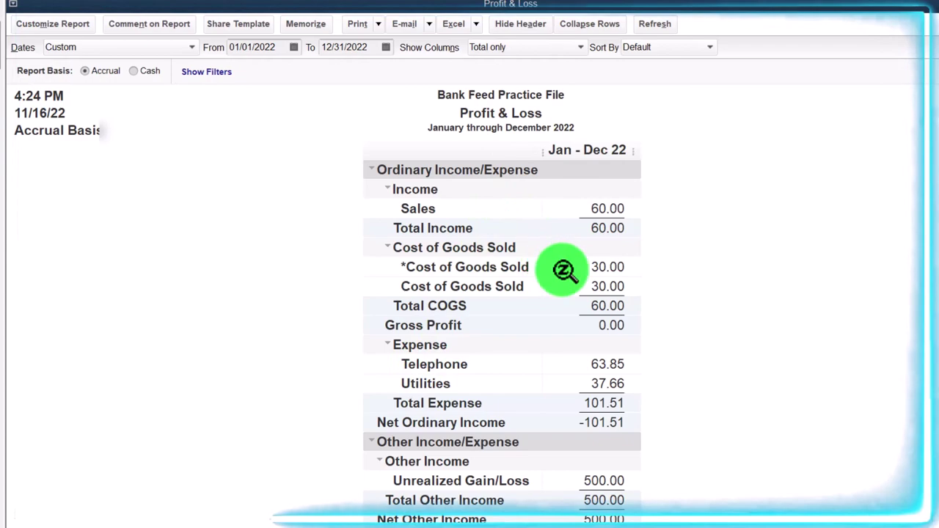
click(279, 37)
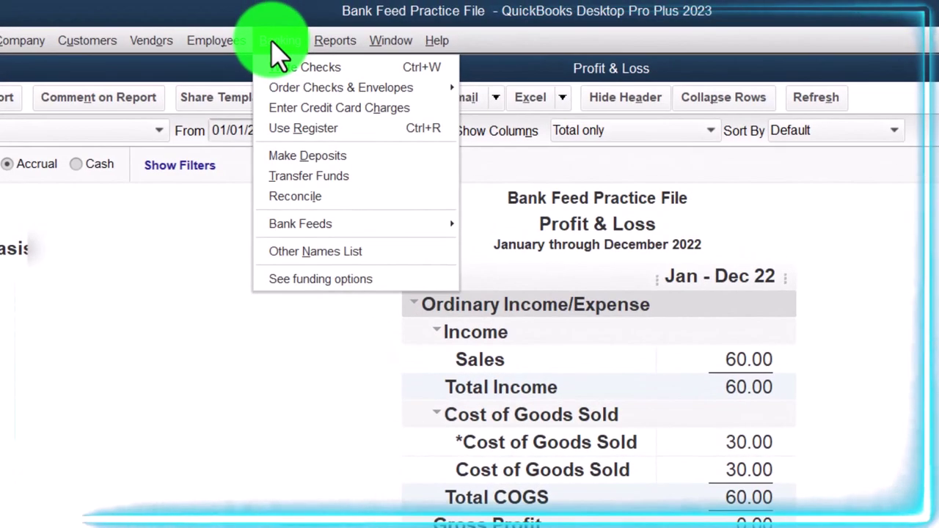
mouse_move(317, 213)
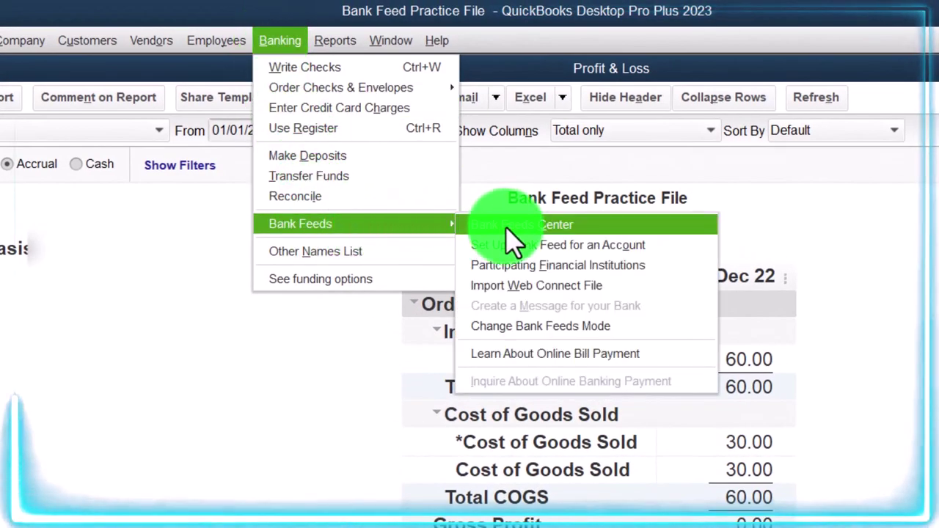
click(342, 44)
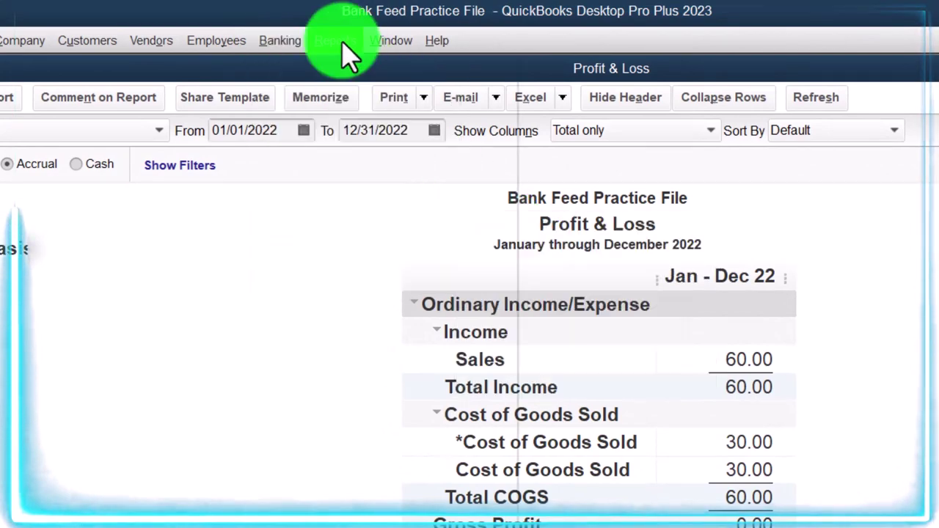
- Open the Trial Balance report and set its date range from 01/01/2022 to 12/31/2022
click(339, 39)
click(397, 402)
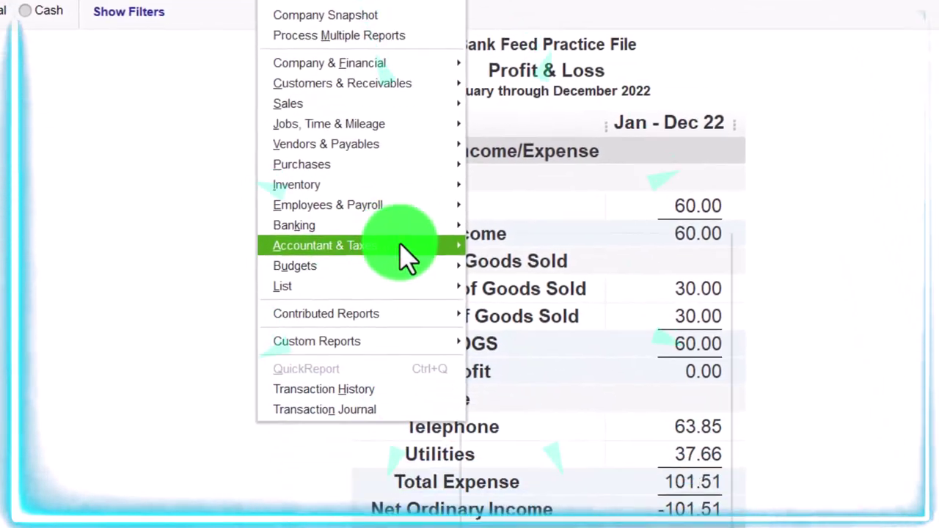
click(568, 415)
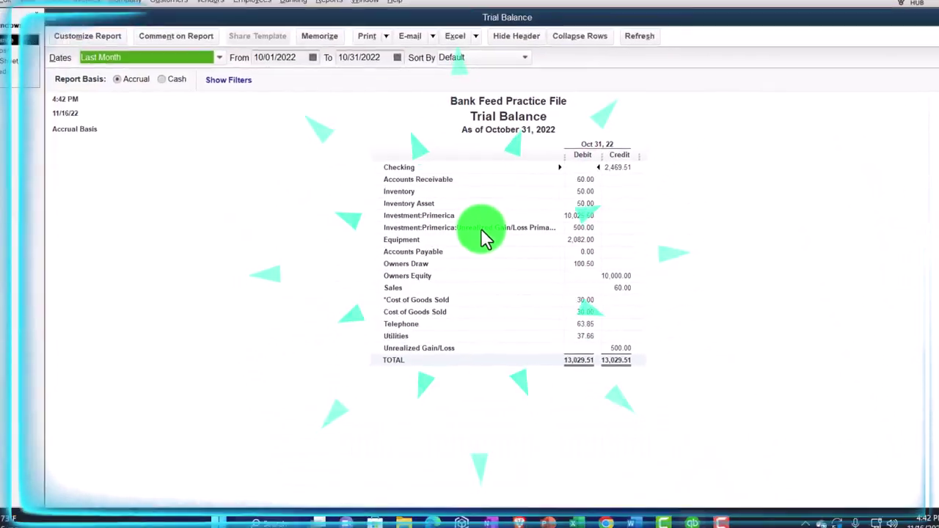
key(Tab)
text(01)
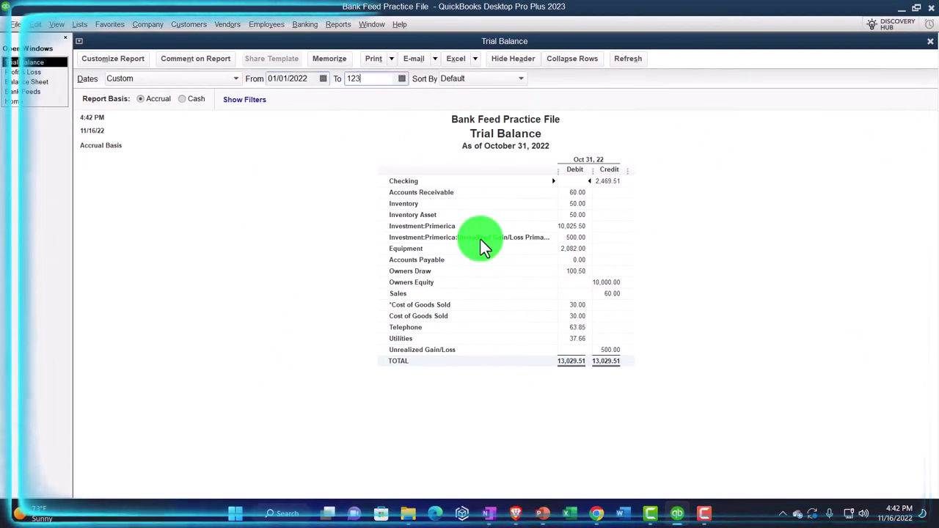
text(123122)
key(Tab)
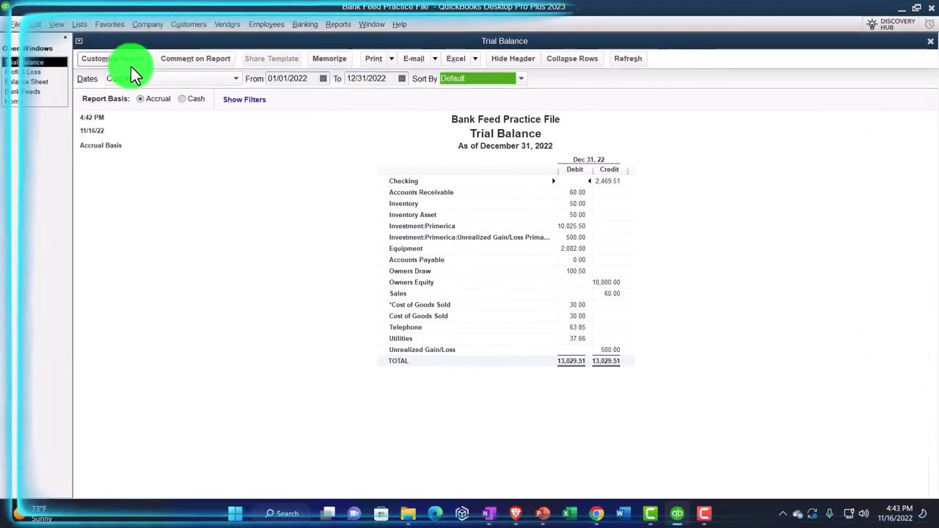
- Enlarge the Trial Balance's column label font and apply the larger size to all related report text
click(130, 65)
click(325, 67)
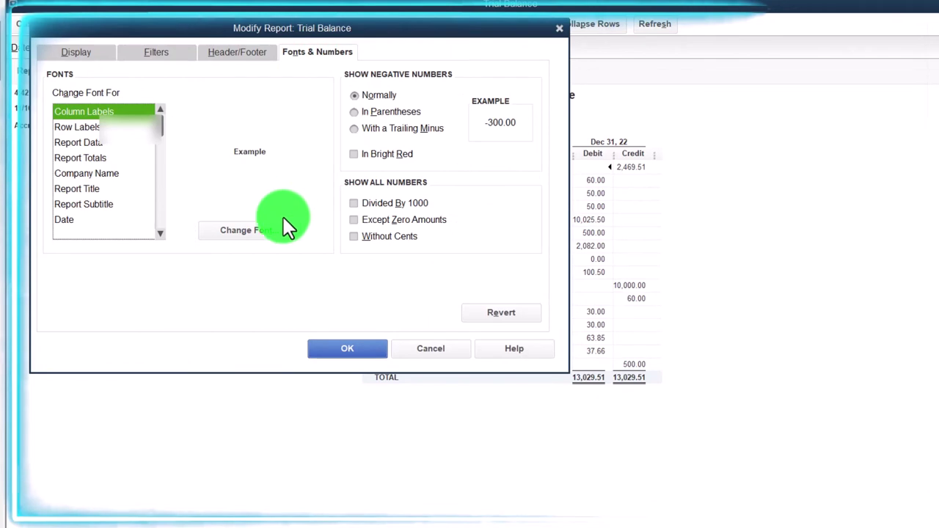
click(283, 220)
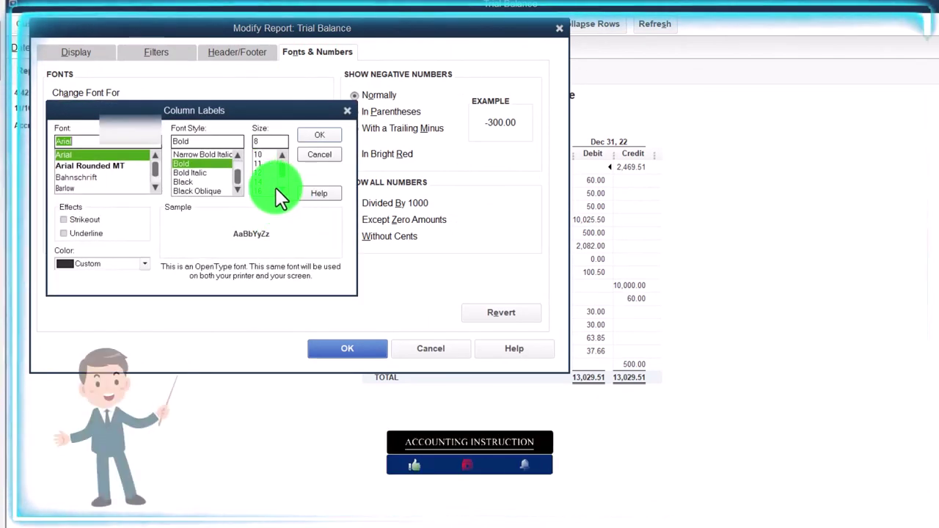
click(275, 188)
click(315, 136)
click(400, 139)
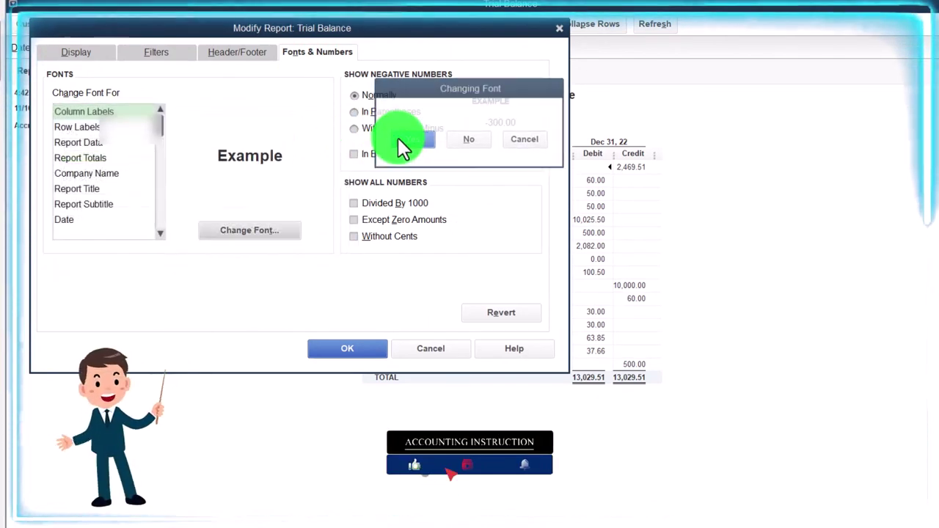
click(355, 348)
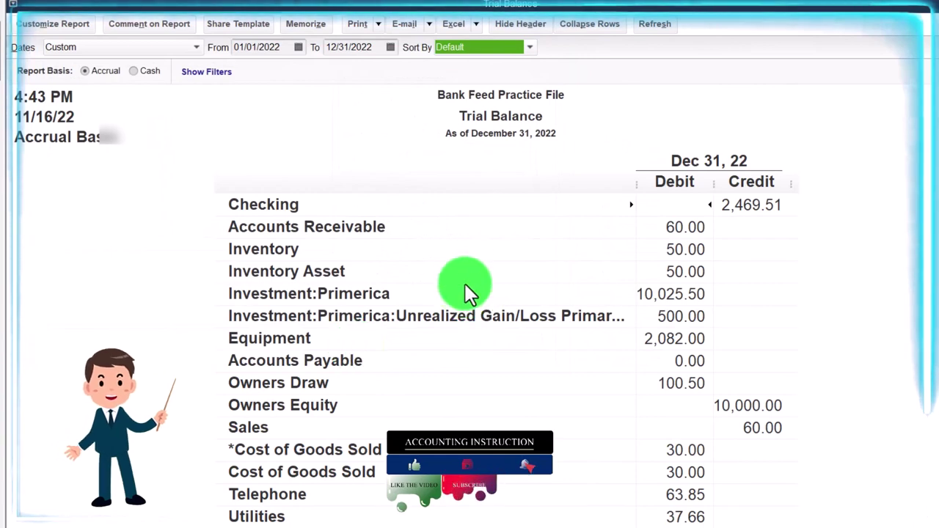
- Review the Trial Balance accounts from Checking down to the totals, checking the Checking and Owners Equity credit balances
scroll(474, 261, down, 1)
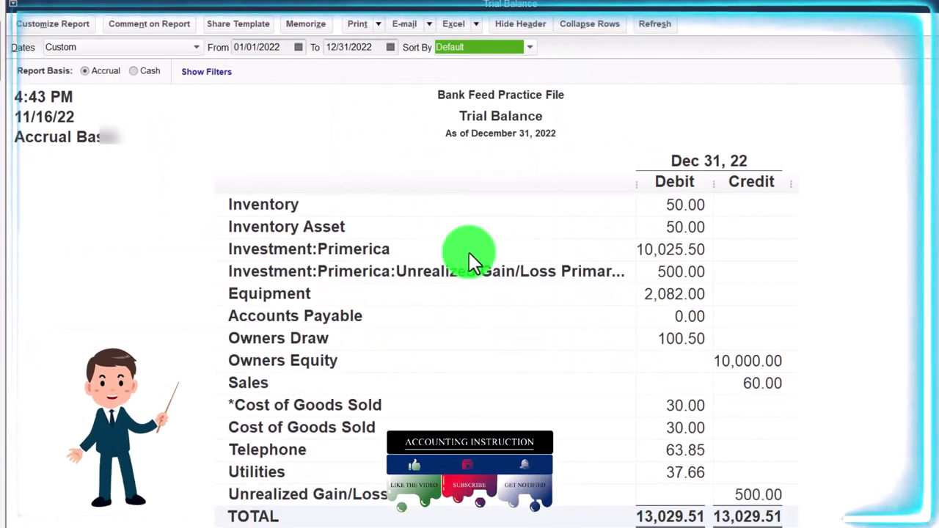
scroll(468, 253, up, 1)
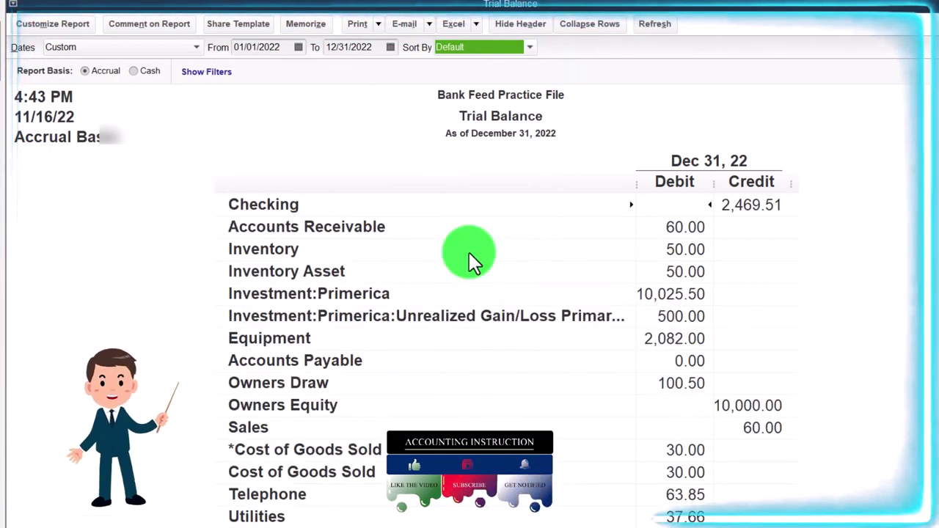
click(744, 205)
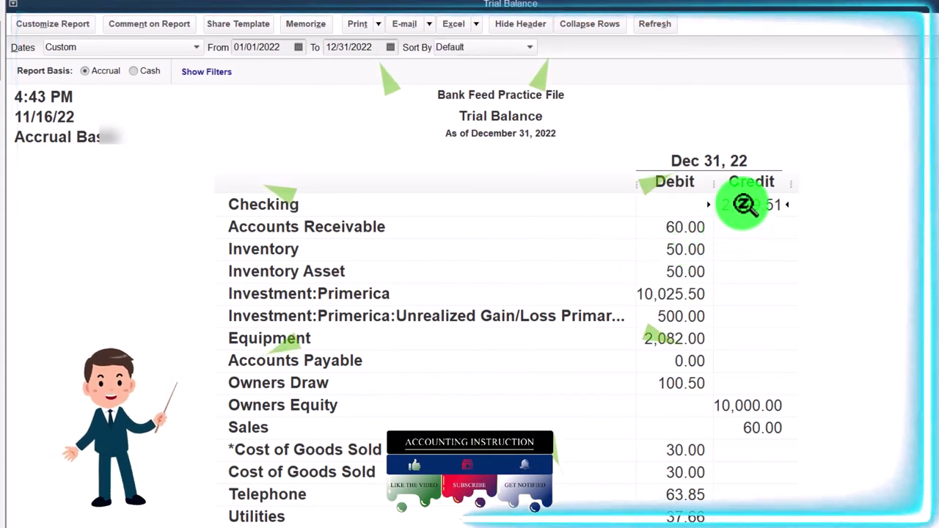
click(744, 405)
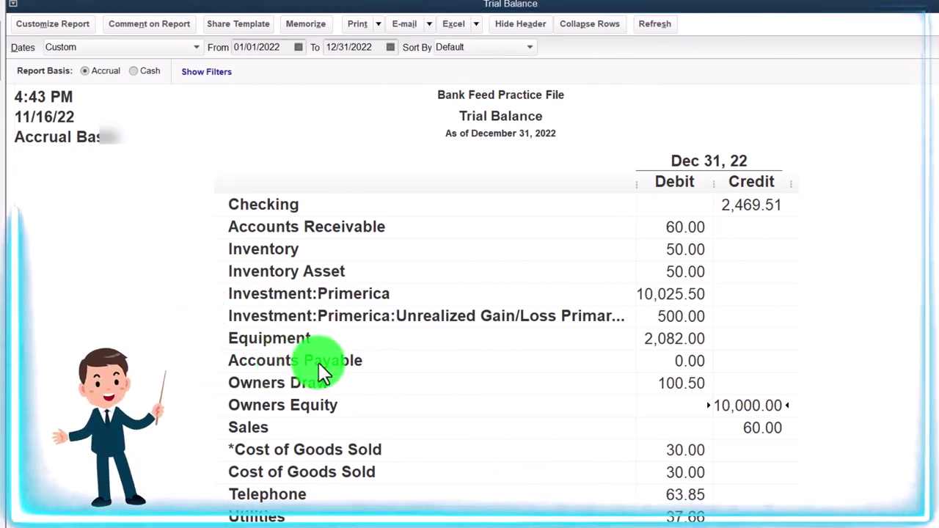
scroll(198, 419, down, 1)
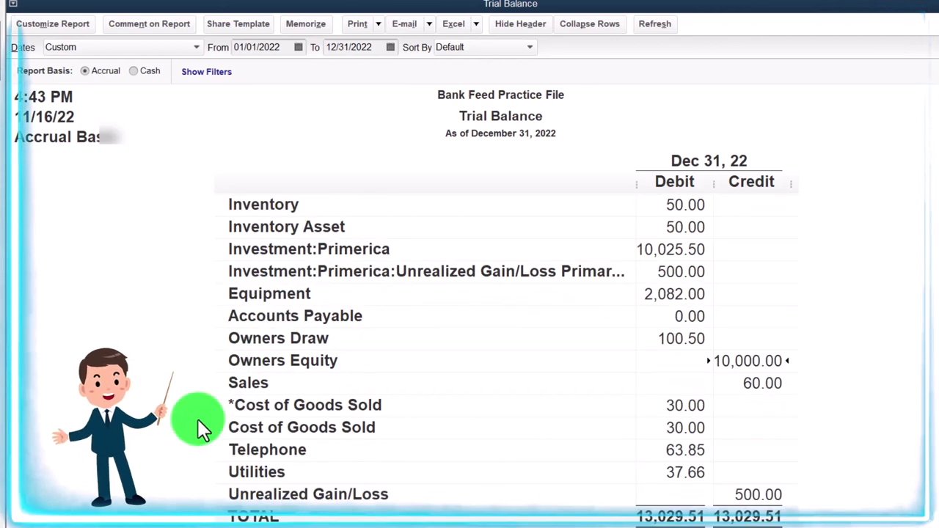